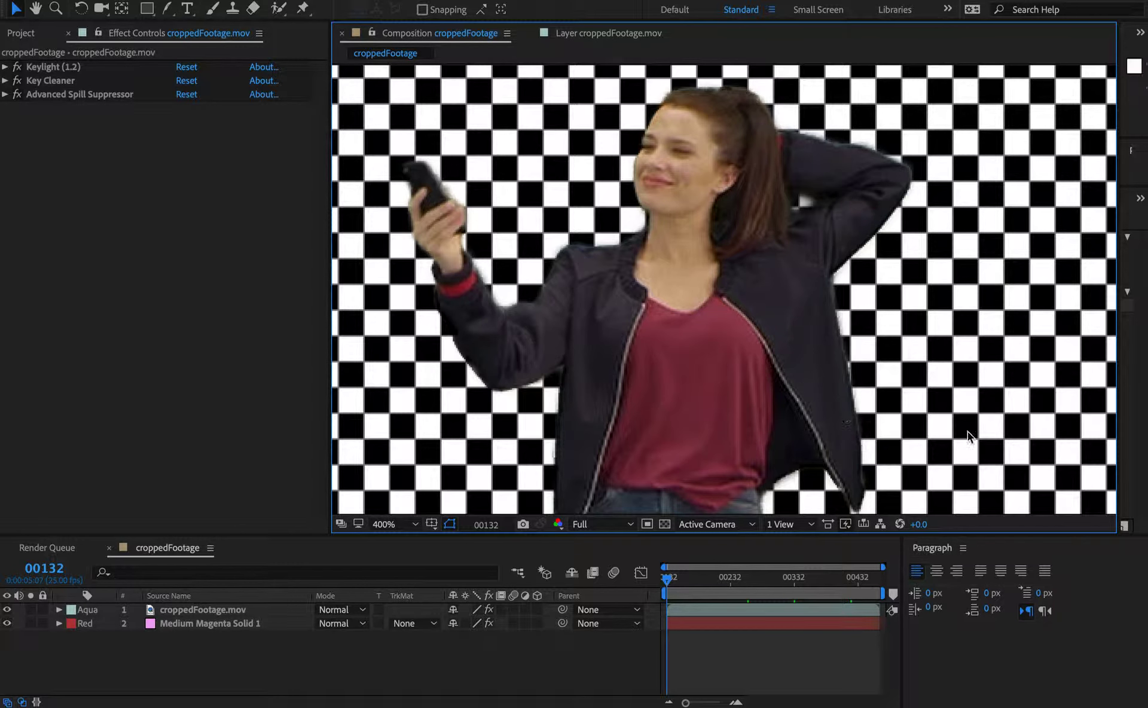
Select croppedFootage.mov, widen the panels, expand Keylight and pan to the woman's jeans
{"action": "left_click", "coordinate": [1114, 417]}
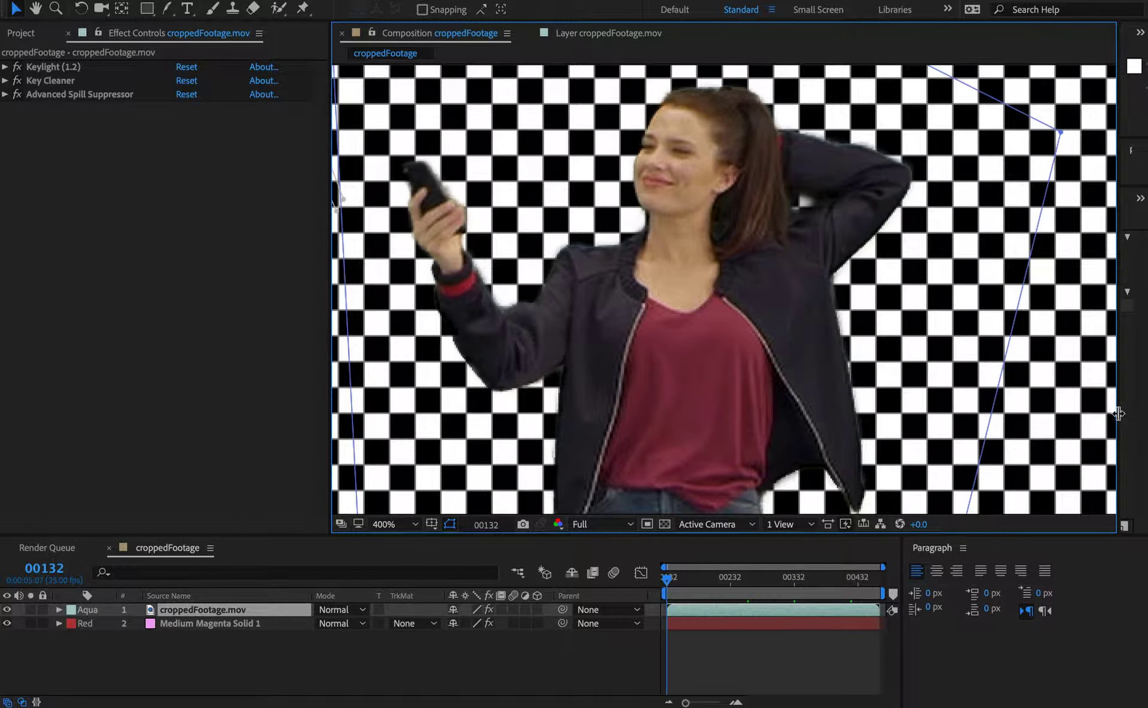
{"action": "left_click_drag", "start_coordinate": [1118, 413], "coordinate": [996, 406]}
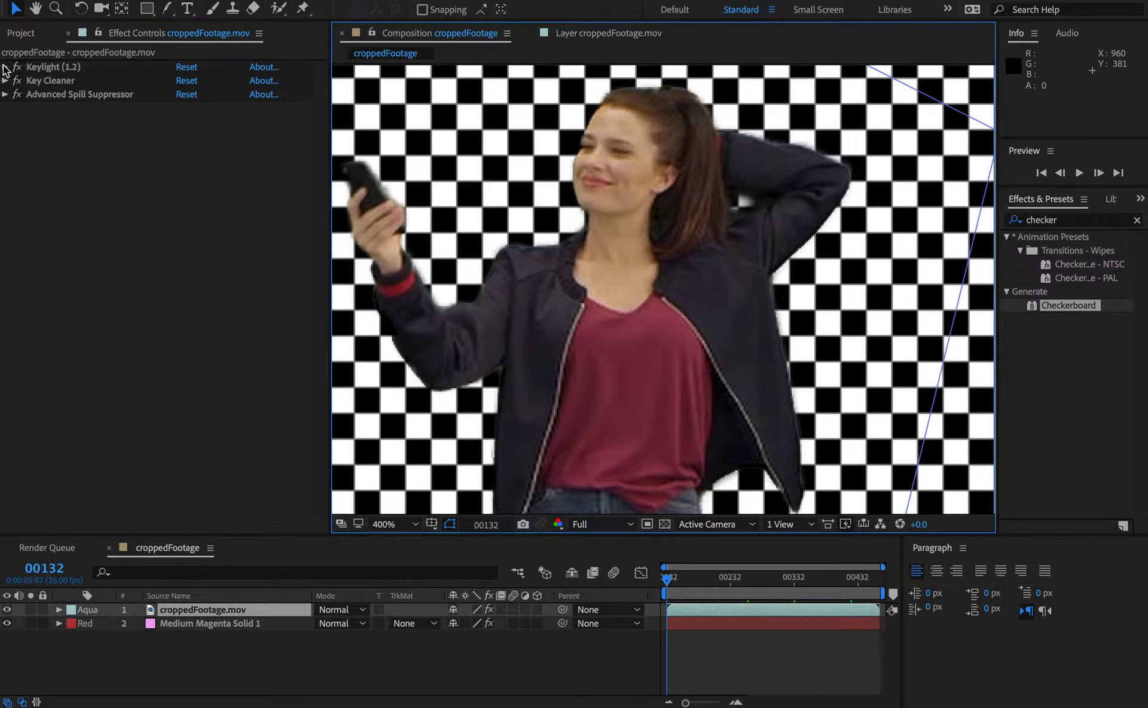
{"action": "left_click", "coordinate": [5, 67]}
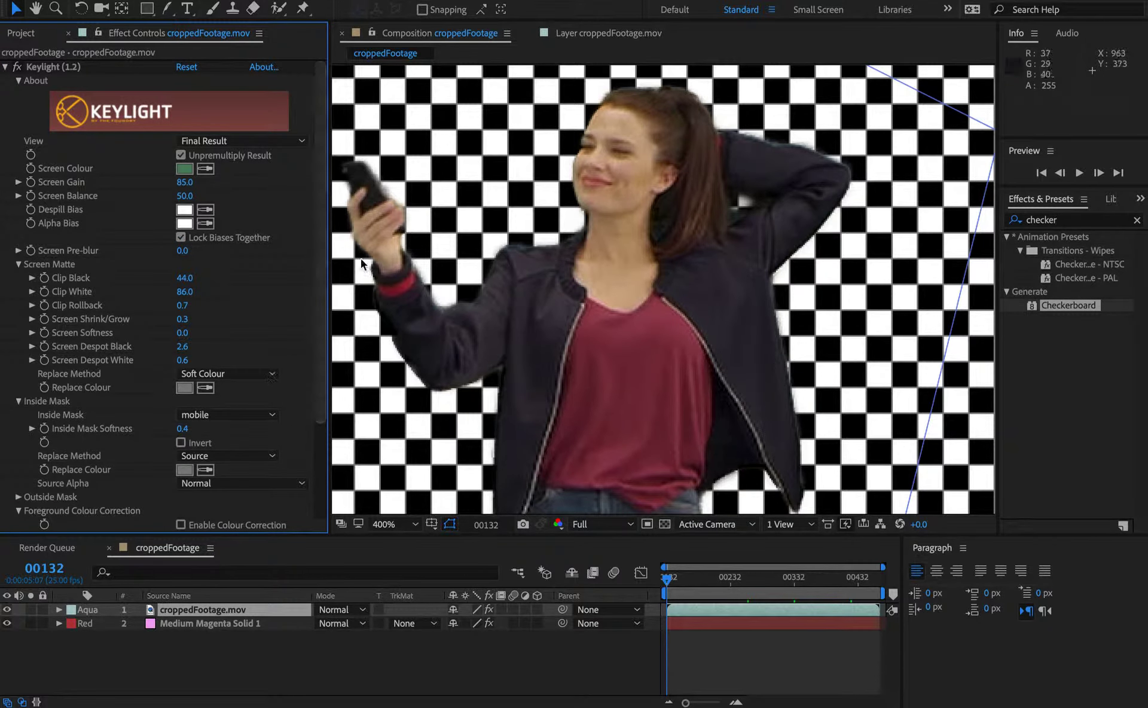
{"action": "key", "text": "h"}
{"action": "left_click_drag", "start_coordinate": [646, 359], "coordinate": [599, 235]}
Try Keylight's Screen Gain at 100, then return it to 85 and pan back to her face
{"action": "left_click", "coordinate": [185, 181]}
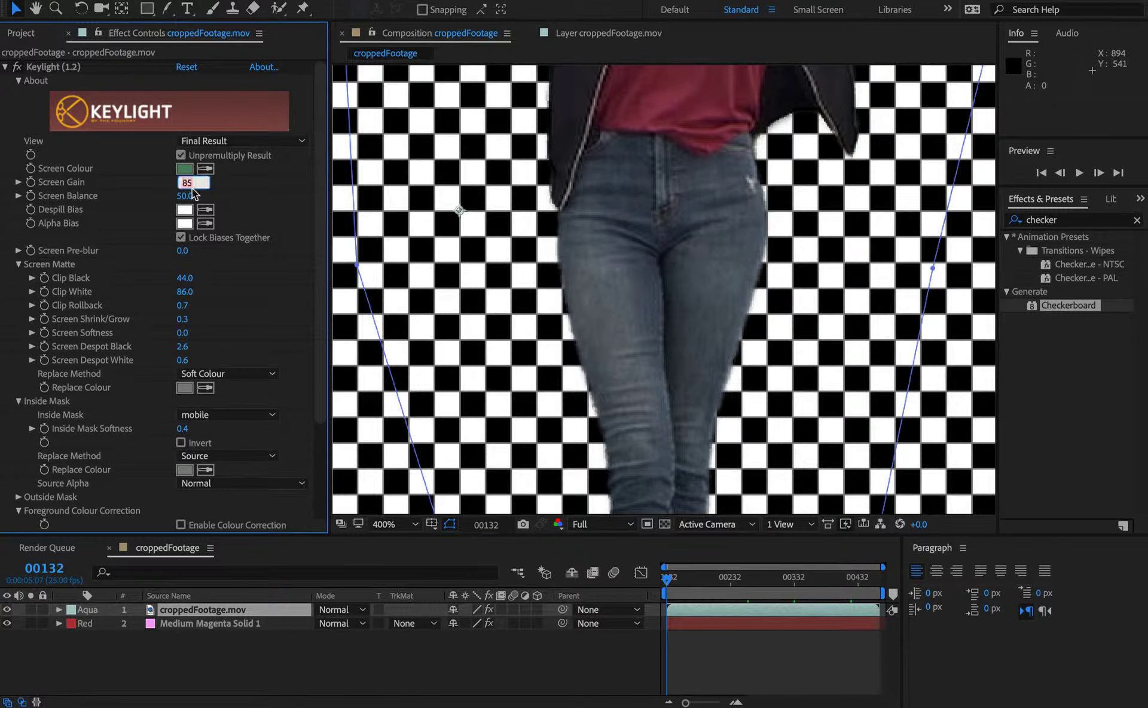
{"action": "type", "text": "100"}
{"action": "key", "text": "Return"}
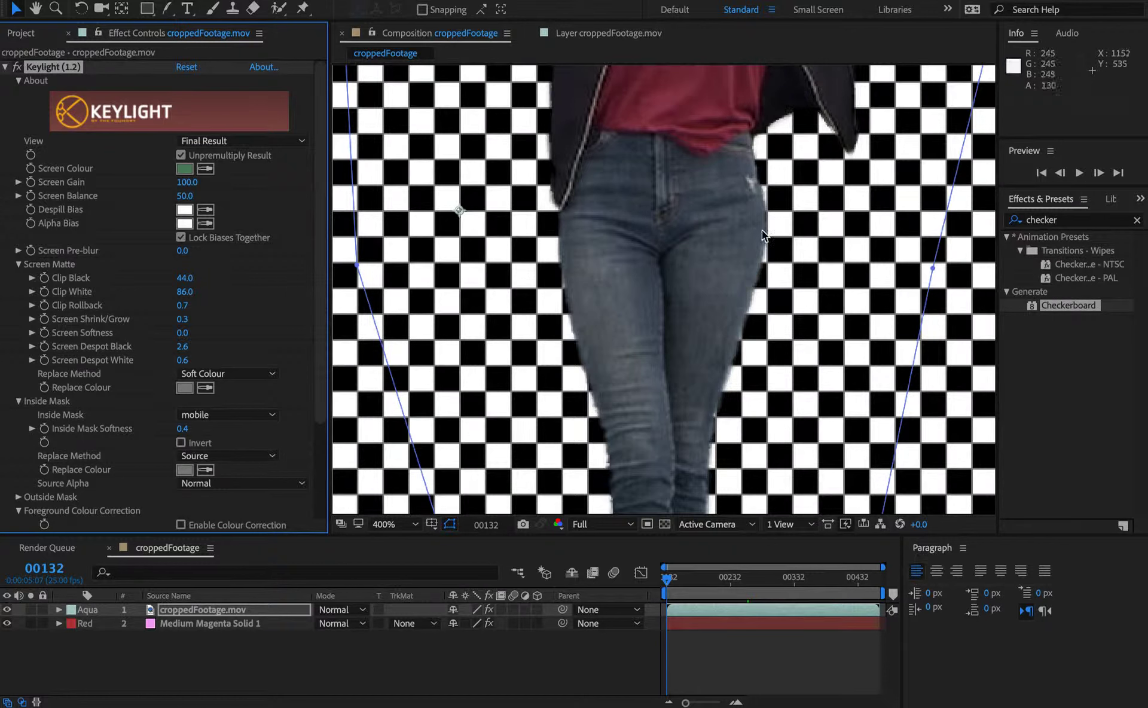
{"action": "left_click", "coordinate": [186, 182]}
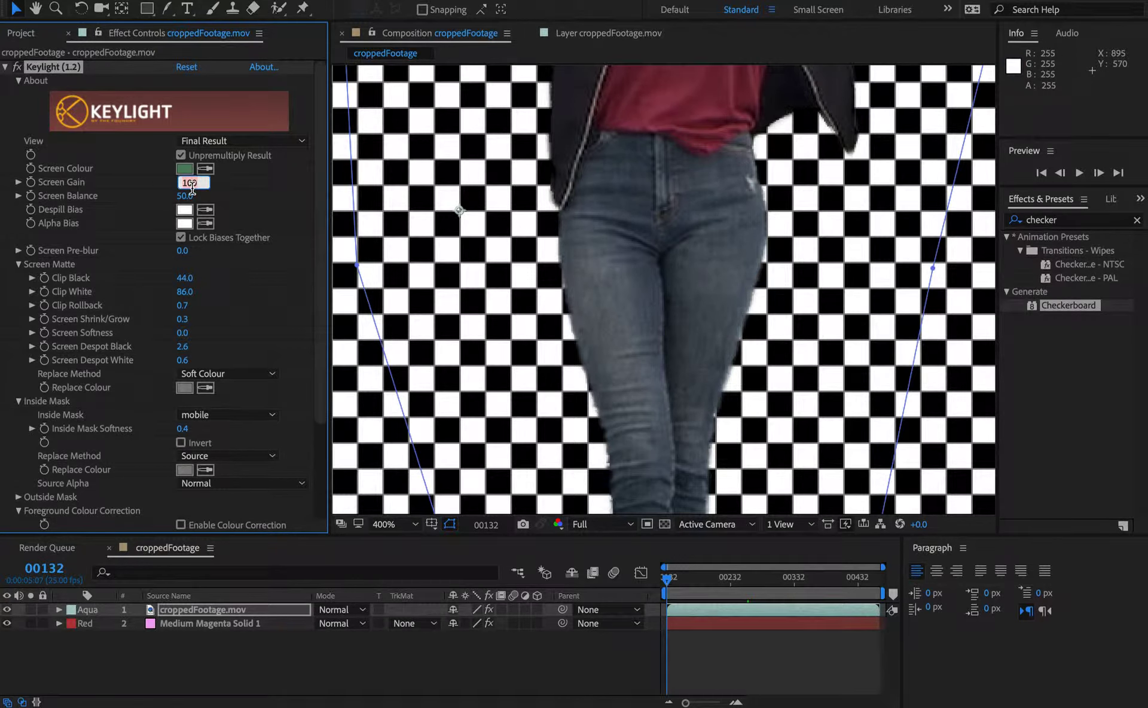
{"action": "type", "text": "85"}
{"action": "key", "text": "Return"}
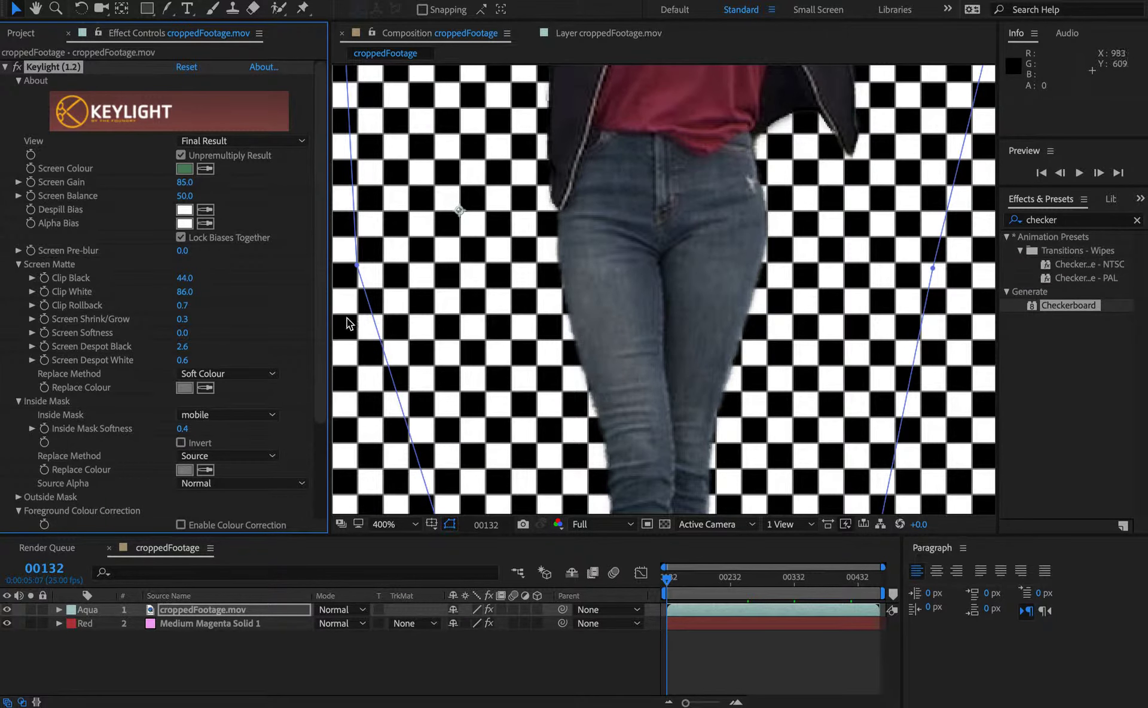
{"action": "key", "text": "space"}
{"action": "left_click_drag", "start_coordinate": [598, 107], "coordinate": [628, 508]}
{"action": "left_click_drag", "start_coordinate": [646, 179], "coordinate": [653, 307]}
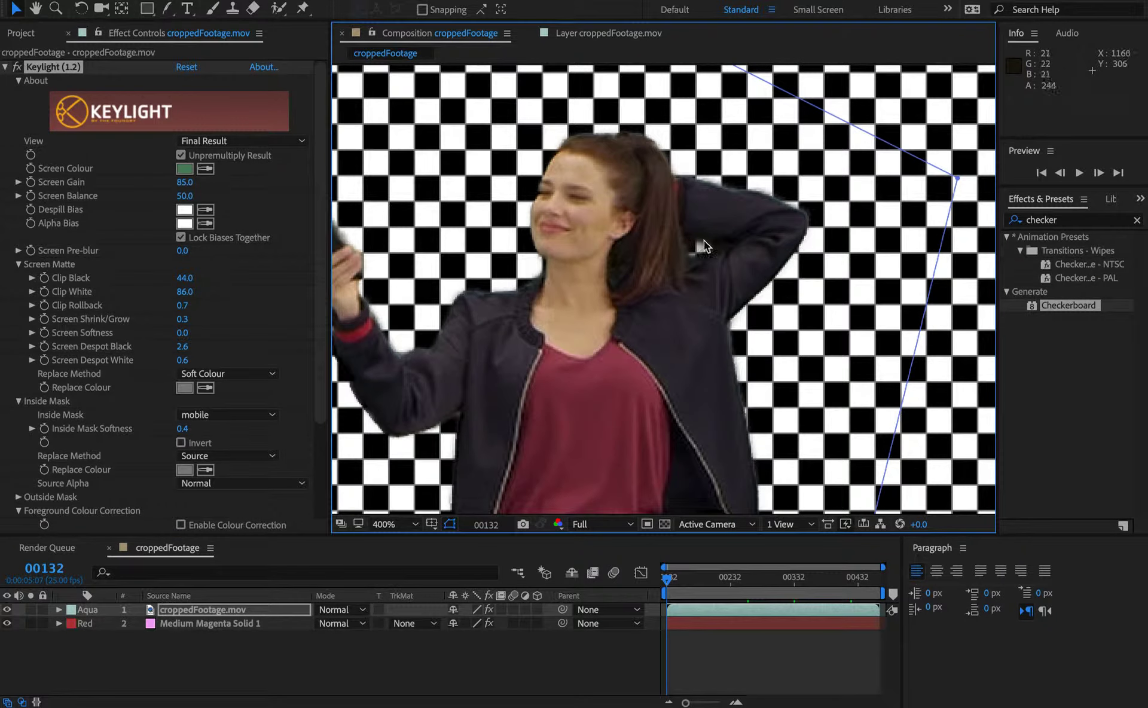
Toggle Keylight on and off repeatedly to compare the key with the original green screen
{"action": "left_click", "coordinate": [17, 67]}
{"action": "left_click", "coordinate": [17, 67]}
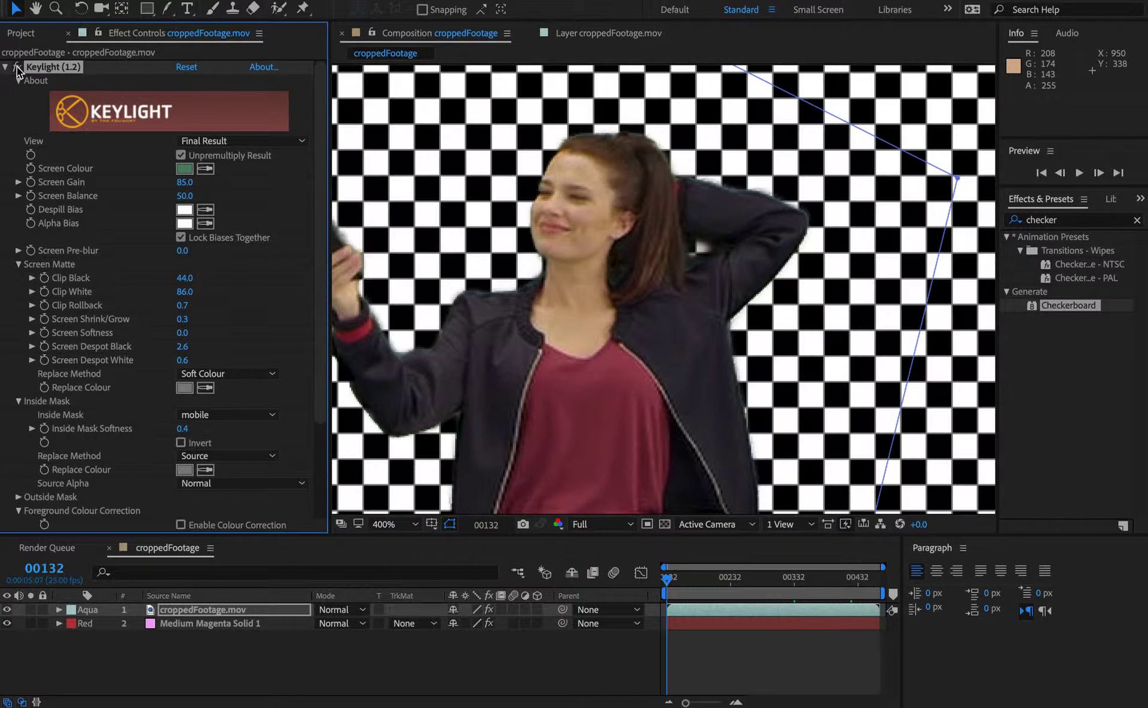
{"action": "left_click", "coordinate": [17, 67]}
{"action": "left_click", "coordinate": [18, 67]}
{"action": "left_click", "coordinate": [17, 67]}
{"action": "left_click", "coordinate": [18, 67]}
{"action": "left_click", "coordinate": [18, 67]}
{"action": "left_click", "coordinate": [17, 67]}
{"action": "left_click", "coordinate": [18, 67]}
{"action": "left_click", "coordinate": [18, 67]}
{"action": "left_click", "coordinate": [18, 67]}
{"action": "left_click", "coordinate": [17, 67]}
{"action": "left_click", "coordinate": [18, 67]}
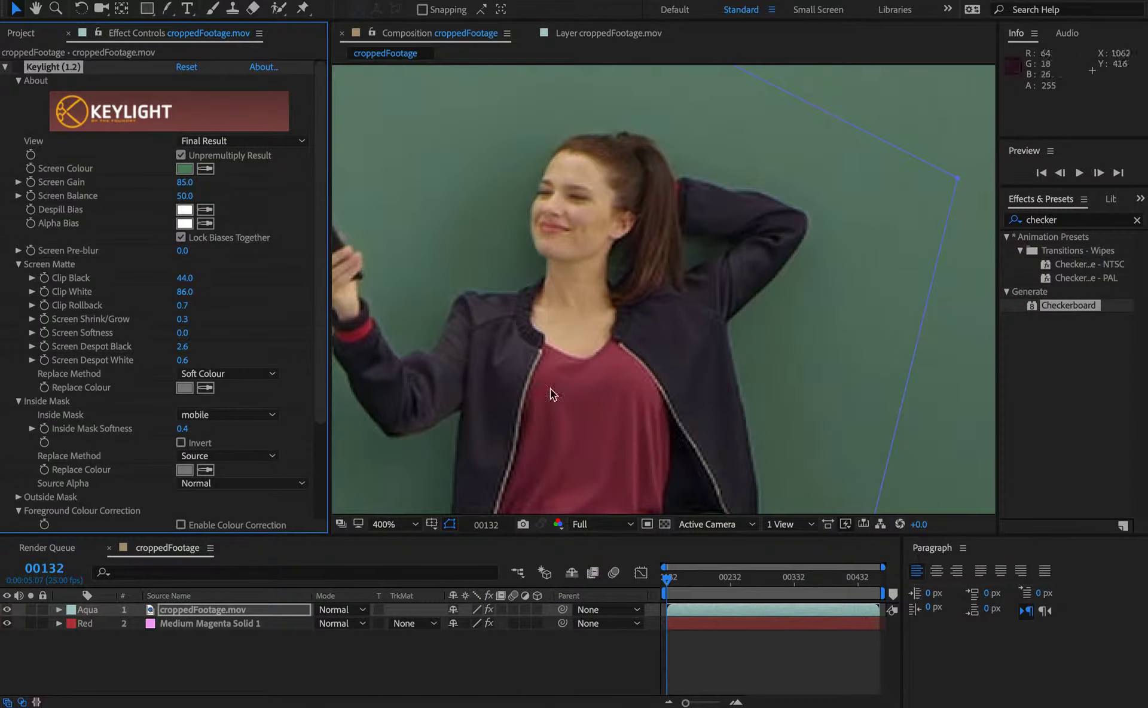
{"action": "left_click", "coordinate": [17, 67]}
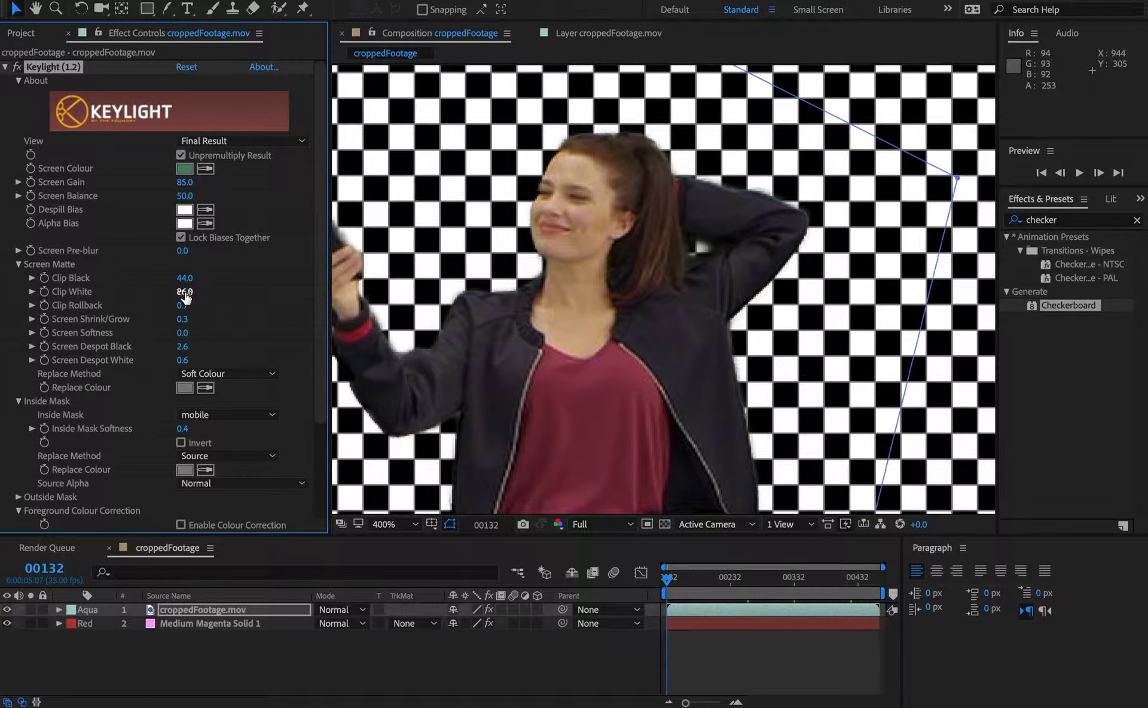
Try Keylight Clip Black at 20 and 44, settling on 50
{"action": "left_click_drag", "start_coordinate": [184, 278], "coordinate": [132, 285]}
{"action": "key", "text": "super+z"}
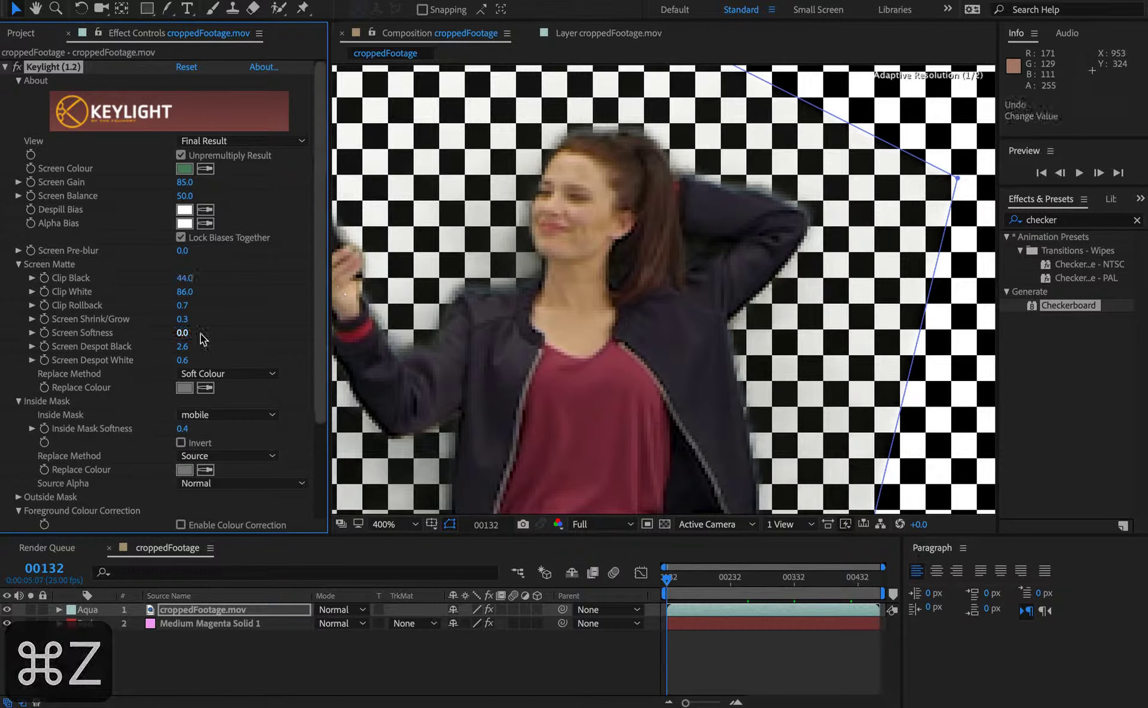
{"action": "left_click", "coordinate": [189, 280]}
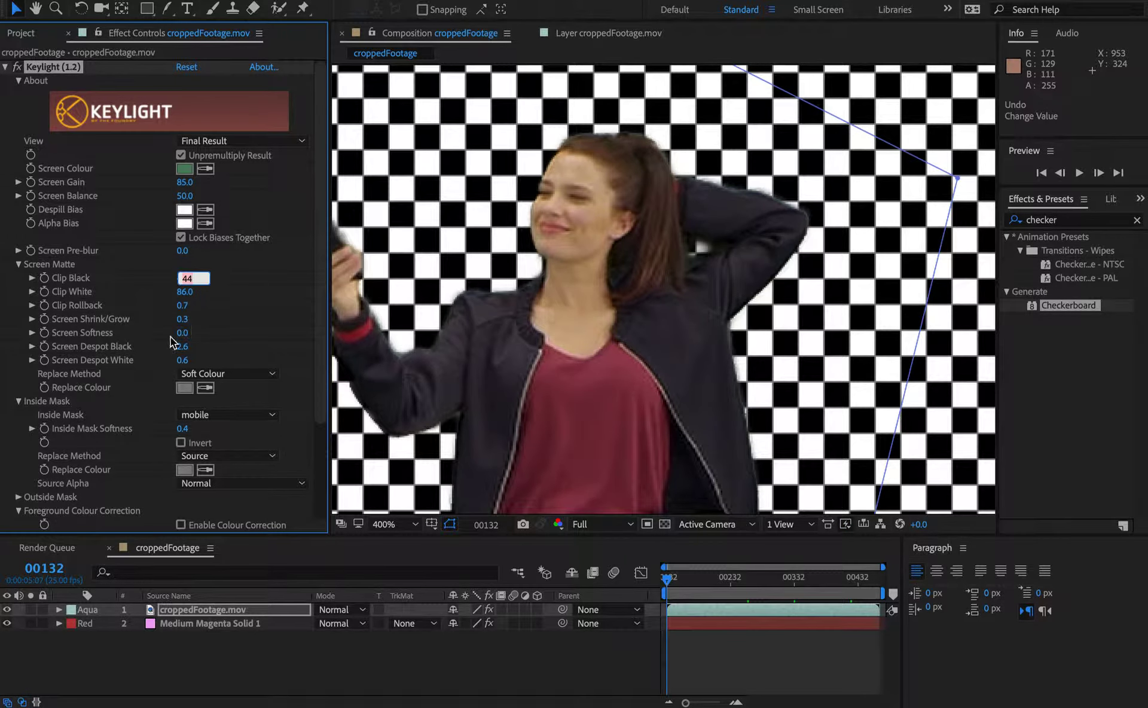
{"action": "type", "text": "20"}
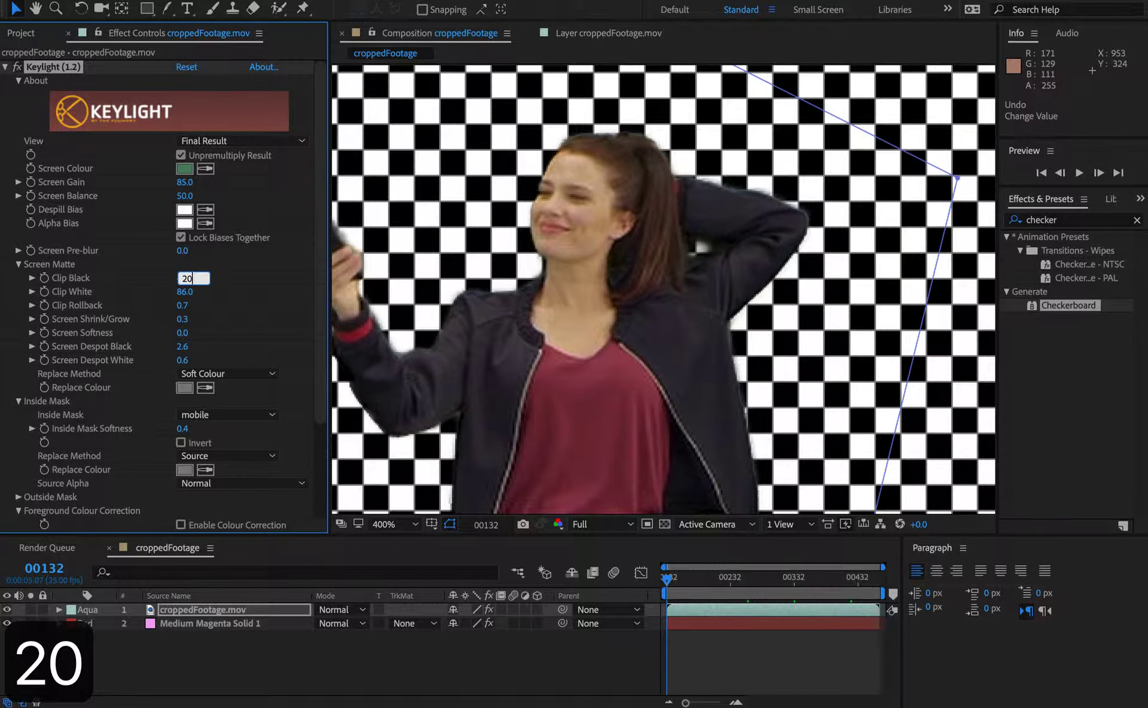
{"action": "key", "text": "Return"}
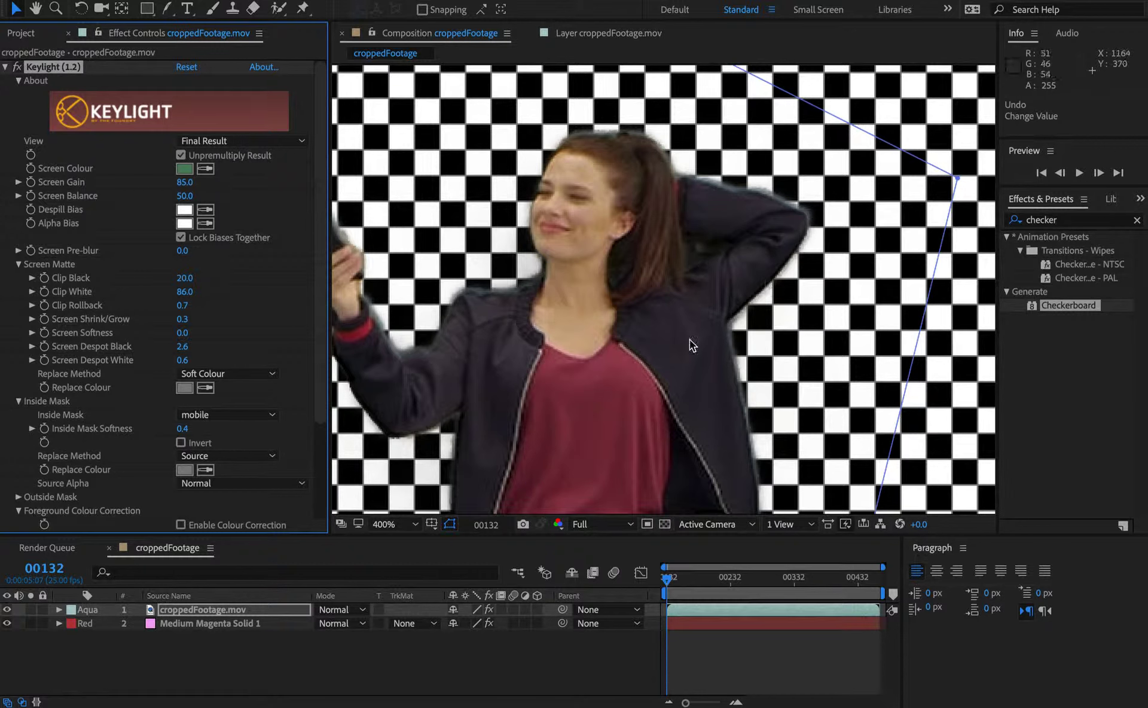
{"action": "left_click", "coordinate": [185, 278]}
{"action": "type", "text": "44"}
{"action": "key", "text": "Return"}
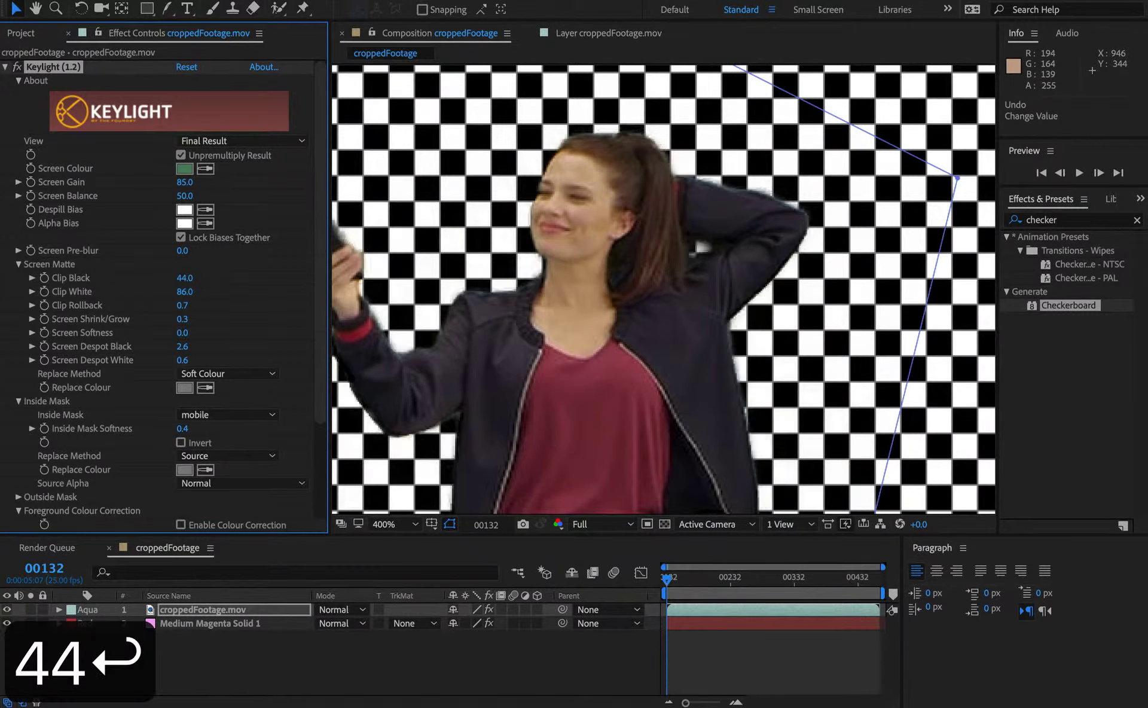
{"action": "left_click", "coordinate": [186, 278]}
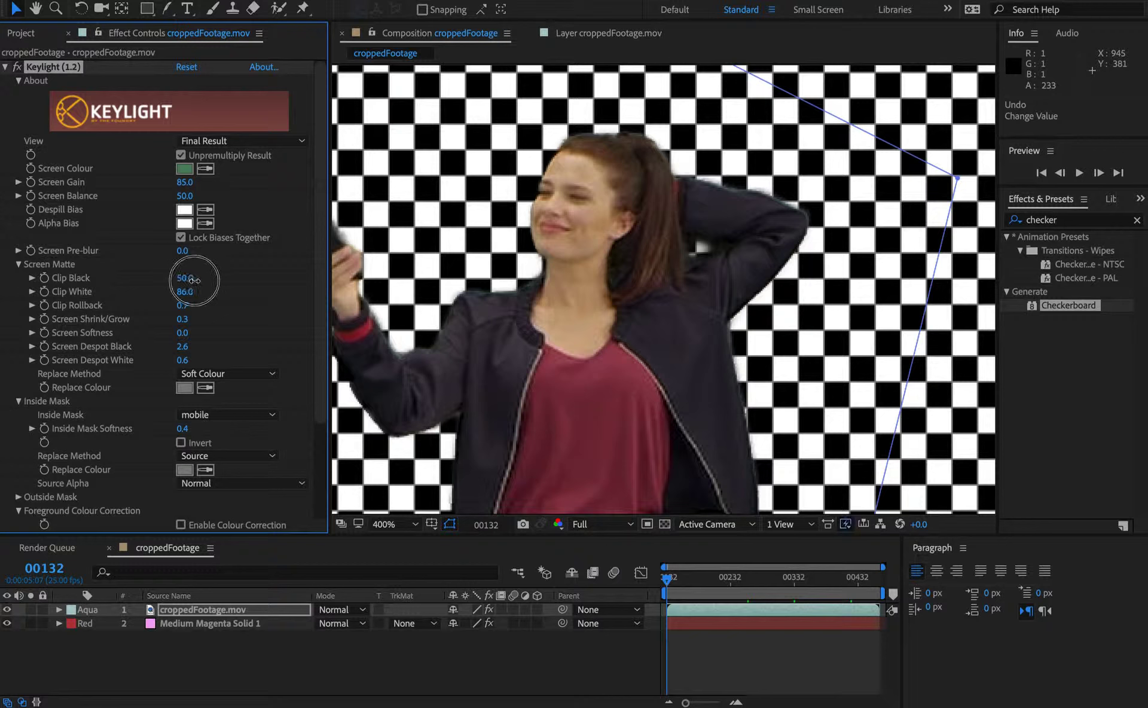
{"action": "type", "text": "50"}
{"action": "key", "text": "Return"}
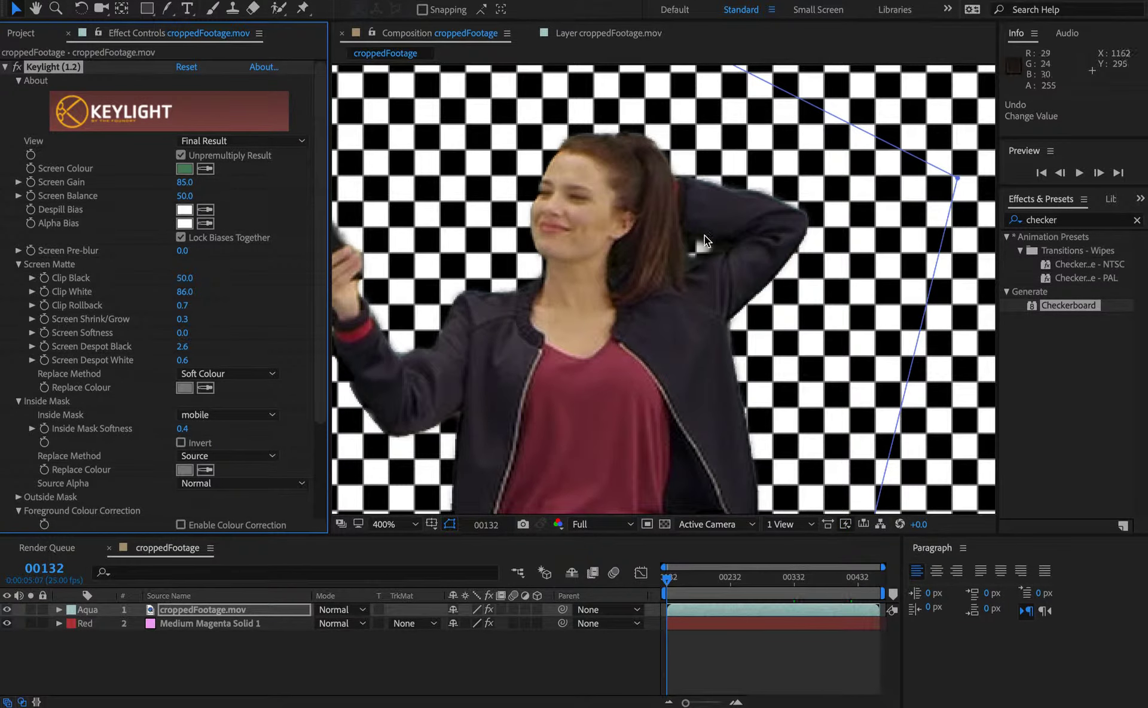
Check the matte down to the shoes and set Keylight Clip White to 88
{"action": "key", "text": "h"}
{"action": "scroll", "coordinate": [539, 419], "scroll_direction": "down", "scroll_amount": 10}
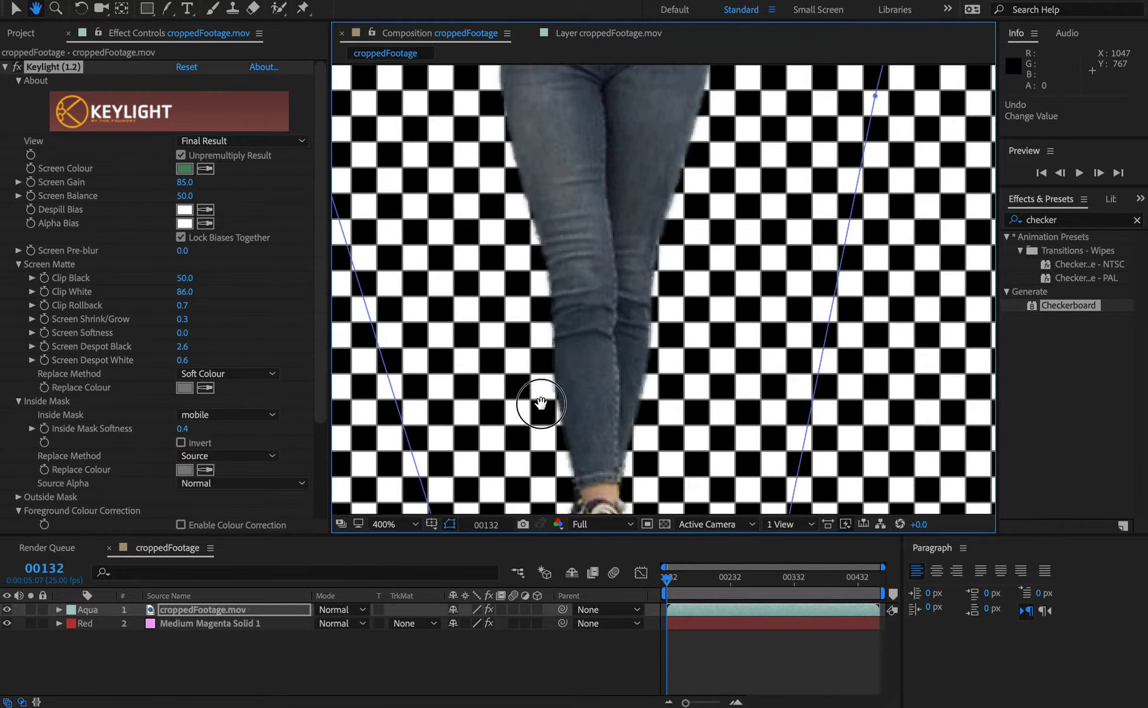
{"action": "scroll", "coordinate": [633, 227], "scroll_direction": "up", "scroll_amount": 10}
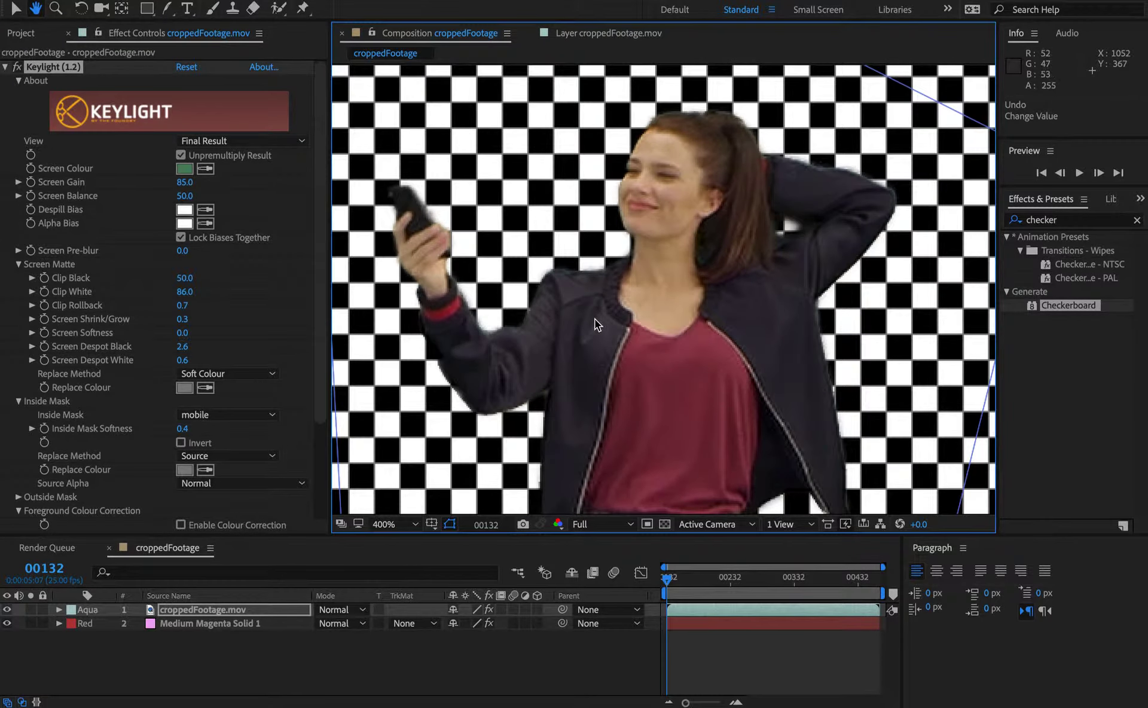
{"action": "key", "text": "v"}
{"action": "mouse_move", "coordinate": [185, 297]}
{"action": "left_mouse_down"}
{"action": "mouse_move", "coordinate": [160, 297]}
{"action": "mouse_move", "coordinate": [205, 299]}
{"action": "mouse_move", "coordinate": [171, 297]}
{"action": "left_mouse_up"}
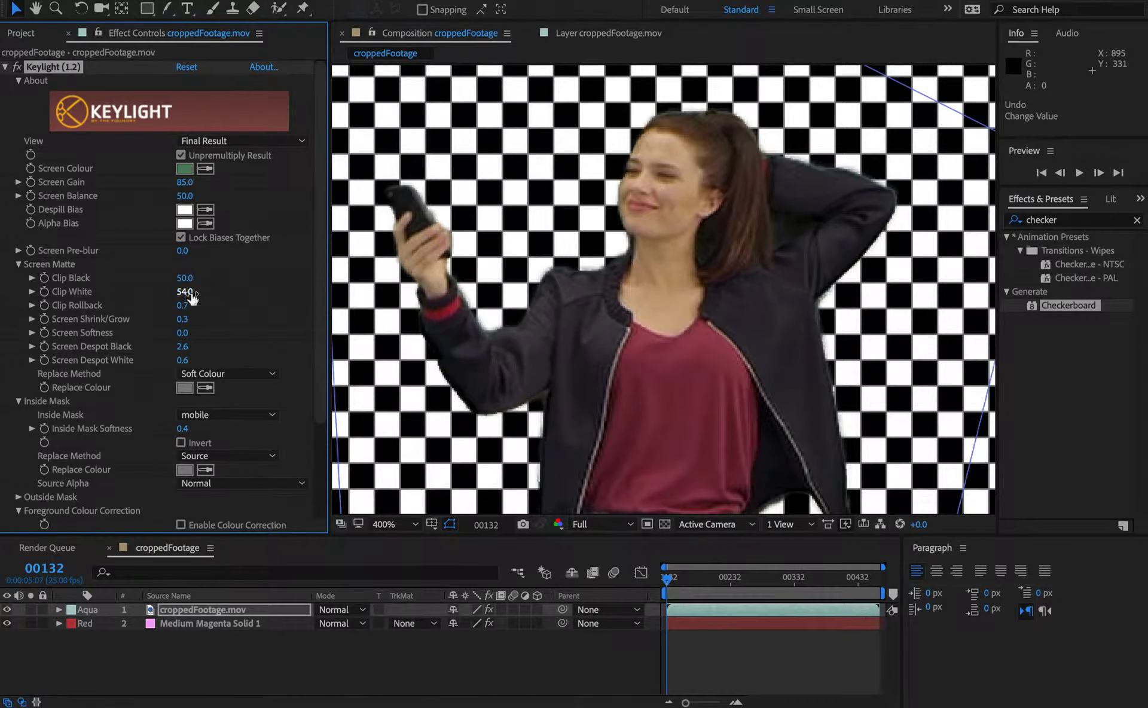
{"action": "type", "text": "88"}
{"action": "key", "text": "Return"}
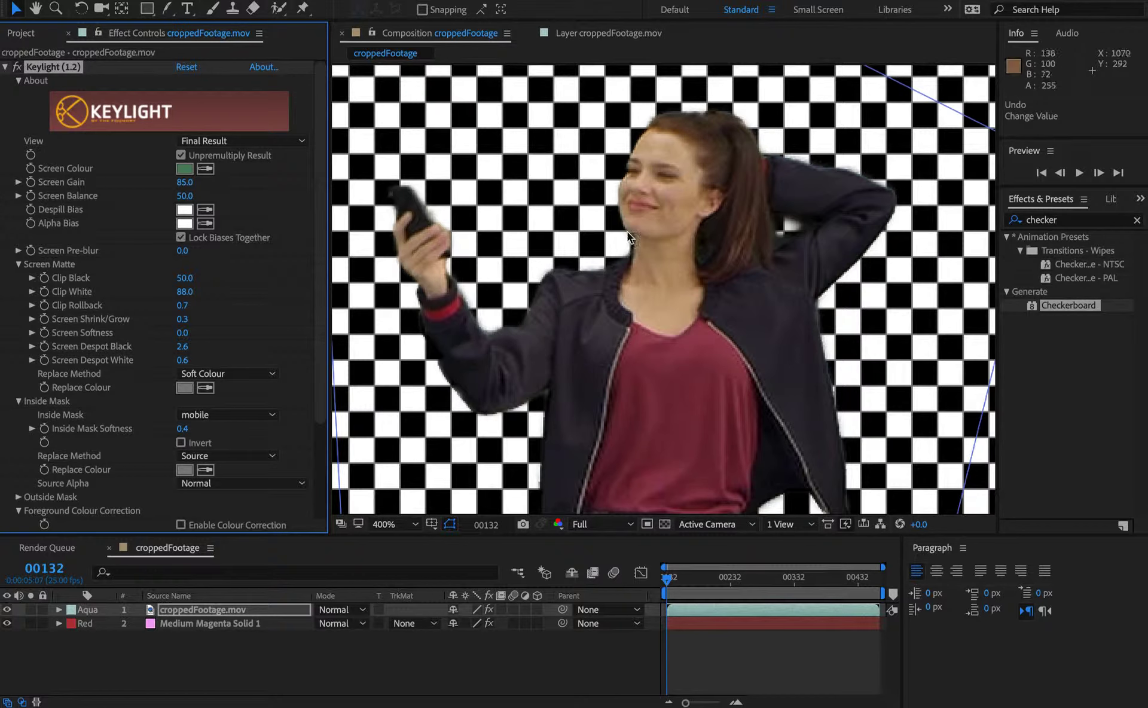
Toggle Keylight off and on to compare, ending with the key enabled
{"action": "left_click", "coordinate": [16, 67]}
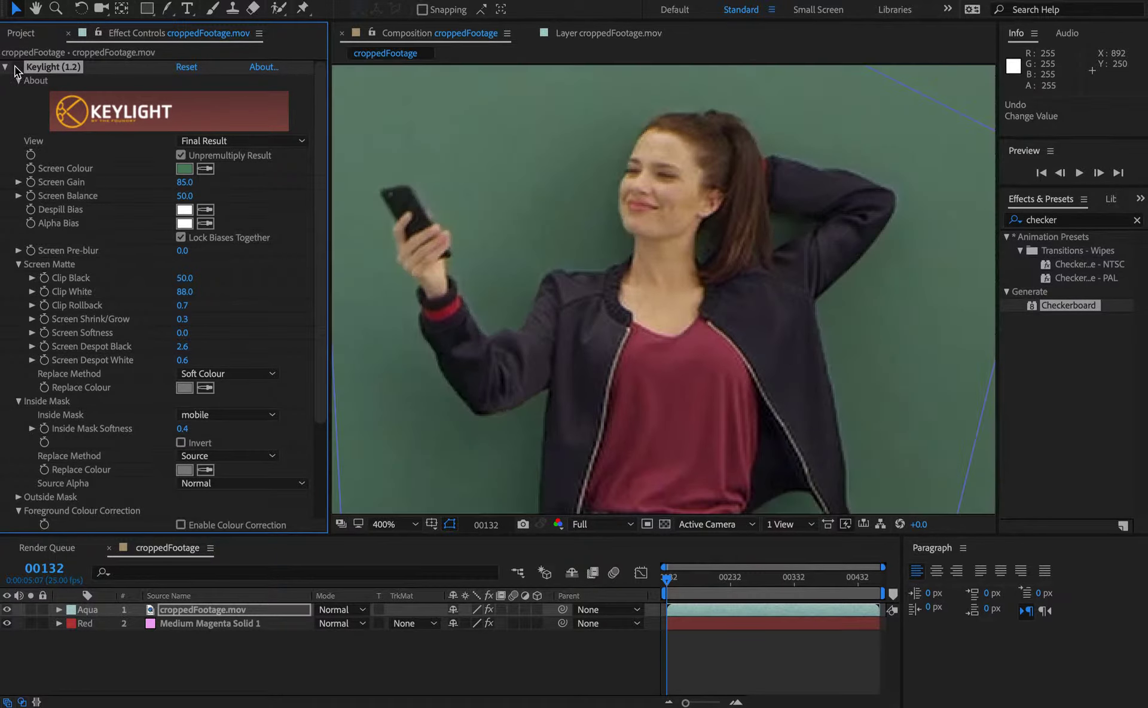
{"action": "left_click", "coordinate": [17, 67]}
{"action": "left_click", "coordinate": [17, 67]}
{"action": "left_click", "coordinate": [17, 67]}
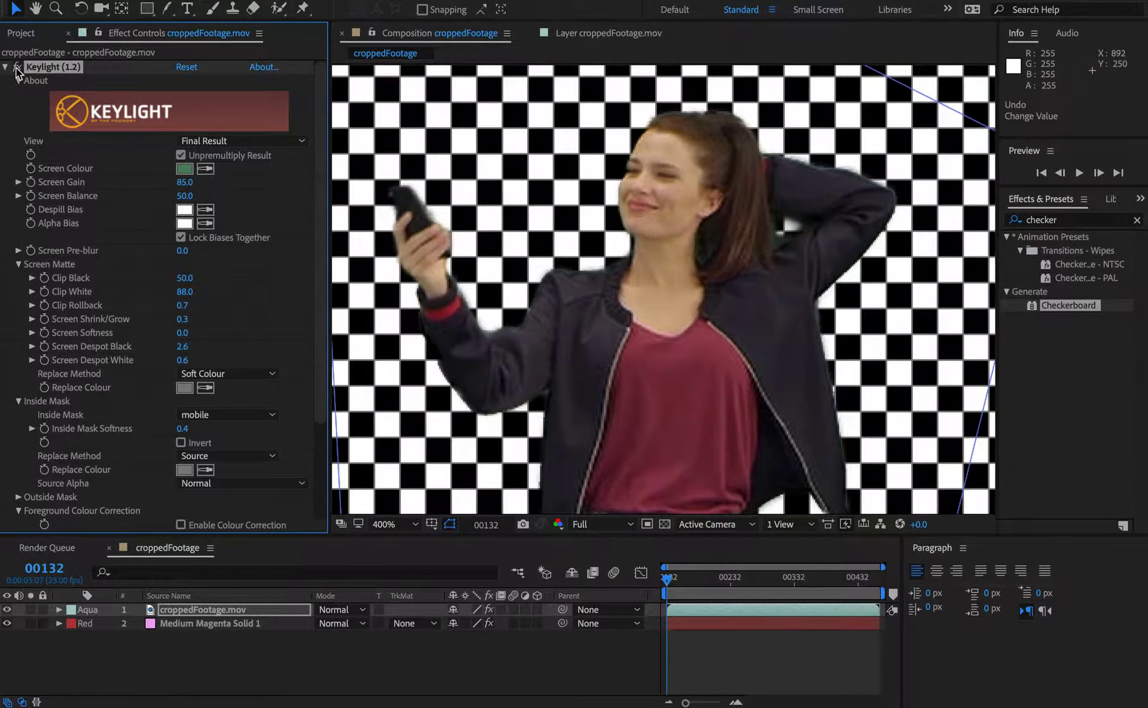
{"action": "left_click", "coordinate": [17, 67]}
{"action": "left_click", "coordinate": [18, 66]}
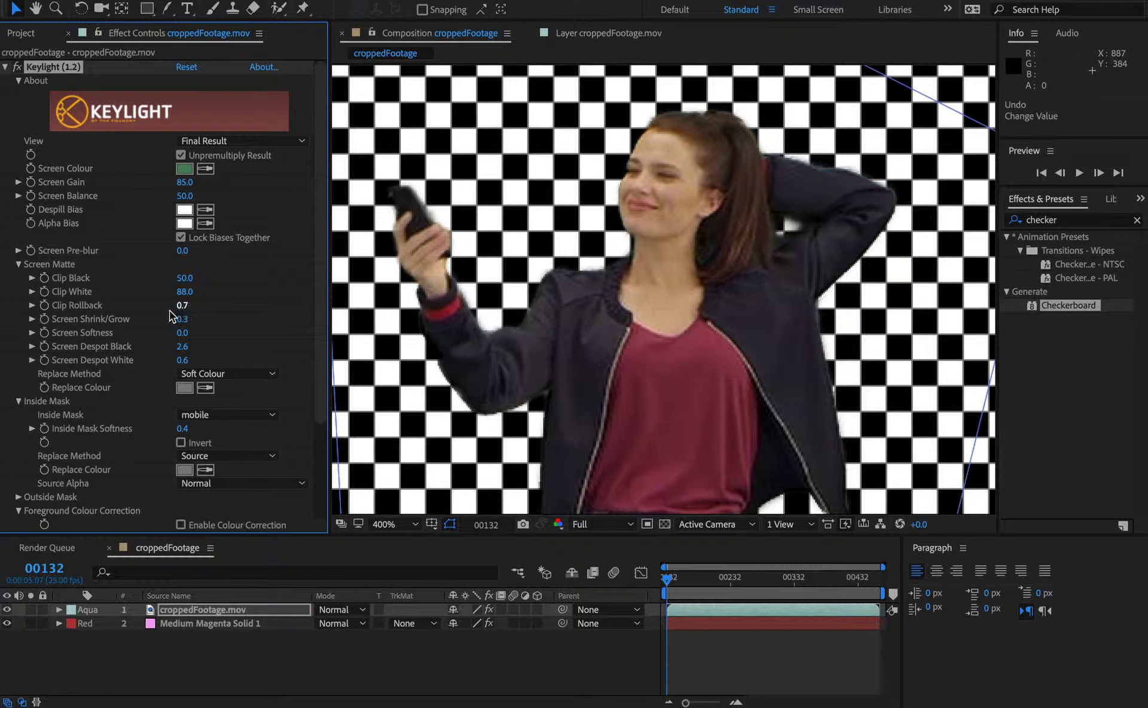
Test Clip Rollback changes and undo them, keeping Clip Rollback at 0.7
{"action": "left_click_drag", "start_coordinate": [179, 311], "coordinate": [154, 305]}
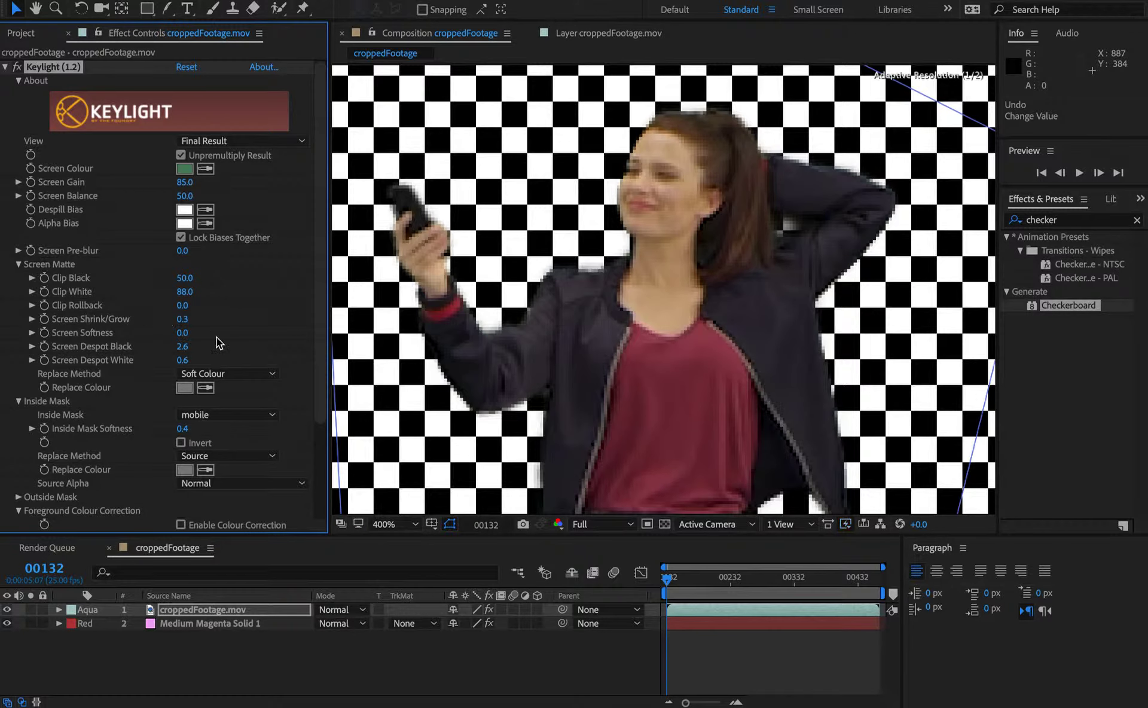
{"action": "key", "text": "super+z"}
{"action": "key", "text": "super+z"}
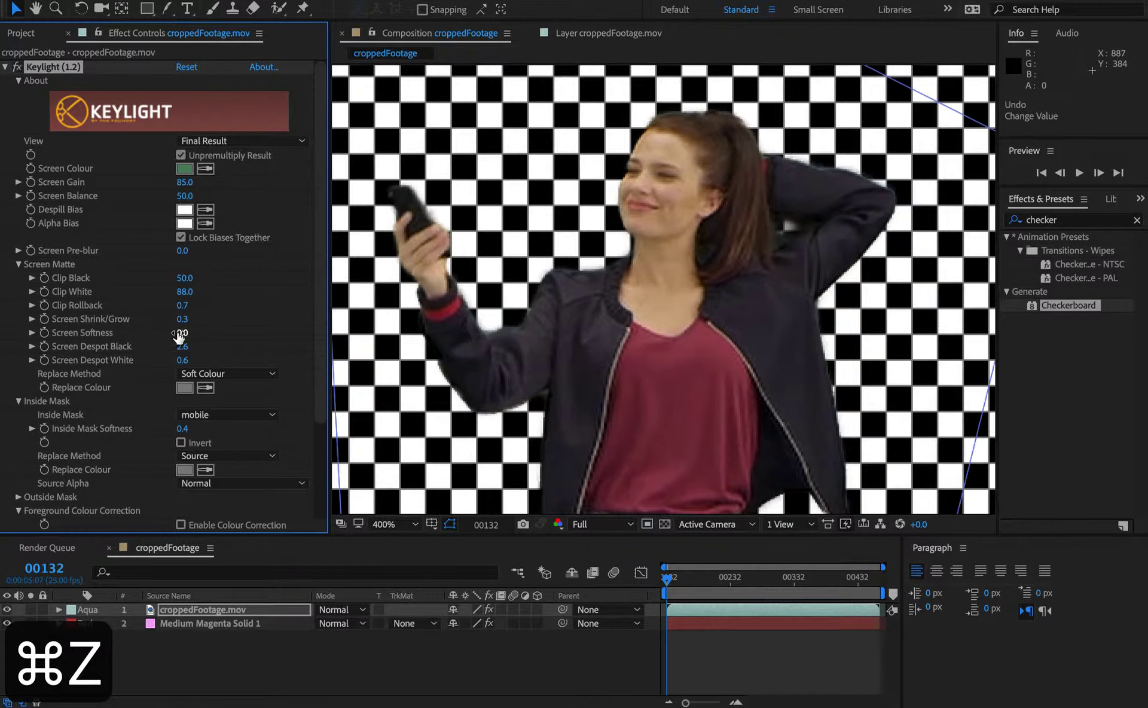
{"action": "left_click_drag", "start_coordinate": [182, 305], "coordinate": [180, 312]}
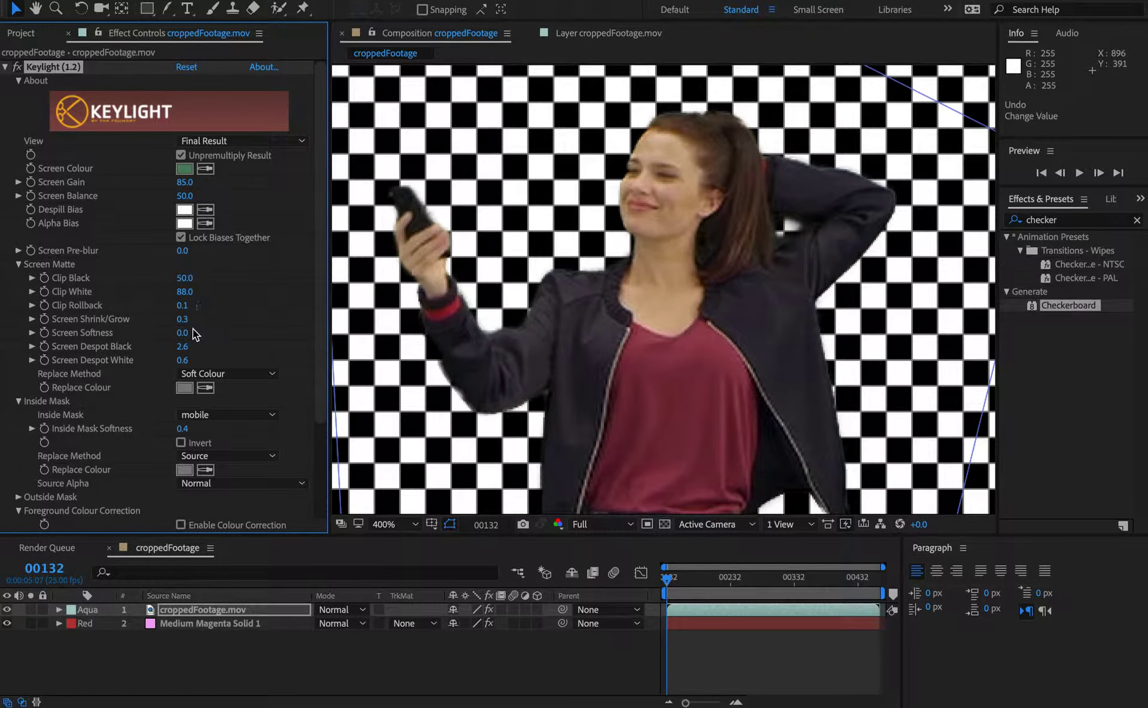
{"action": "key", "text": "super+z"}
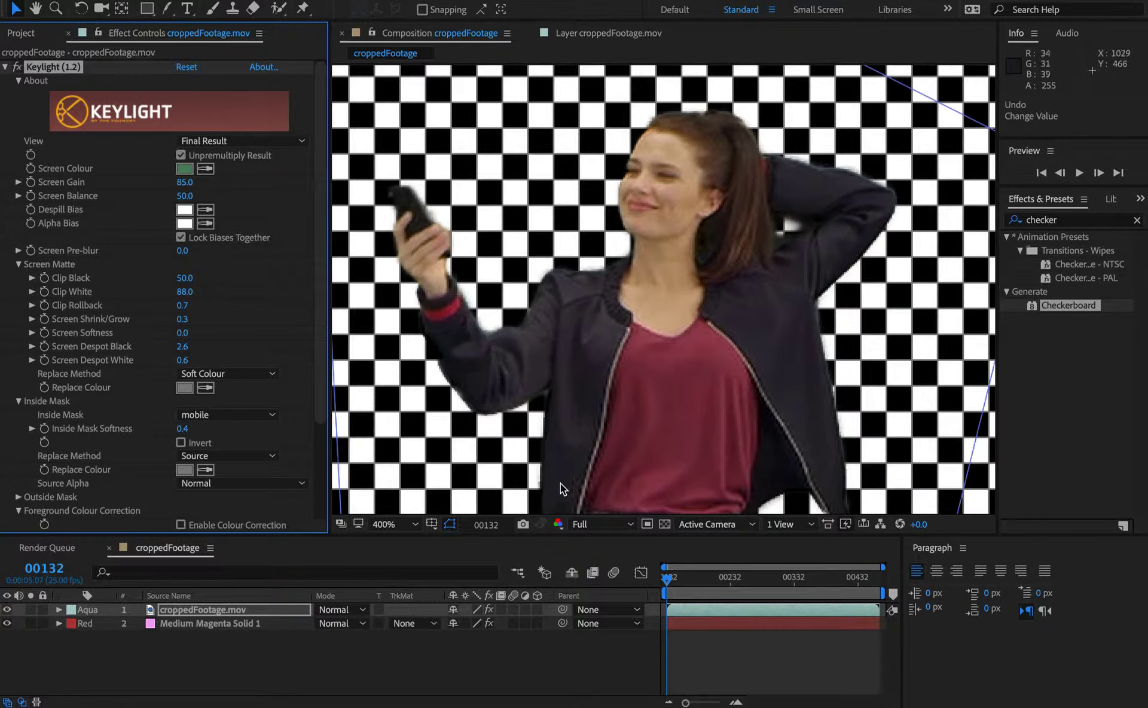
Pan down to the sneakers and test a Screen Shrink/Grow change, then undo it
{"action": "left_click_drag", "start_coordinate": [561, 483], "coordinate": [608, 363]}
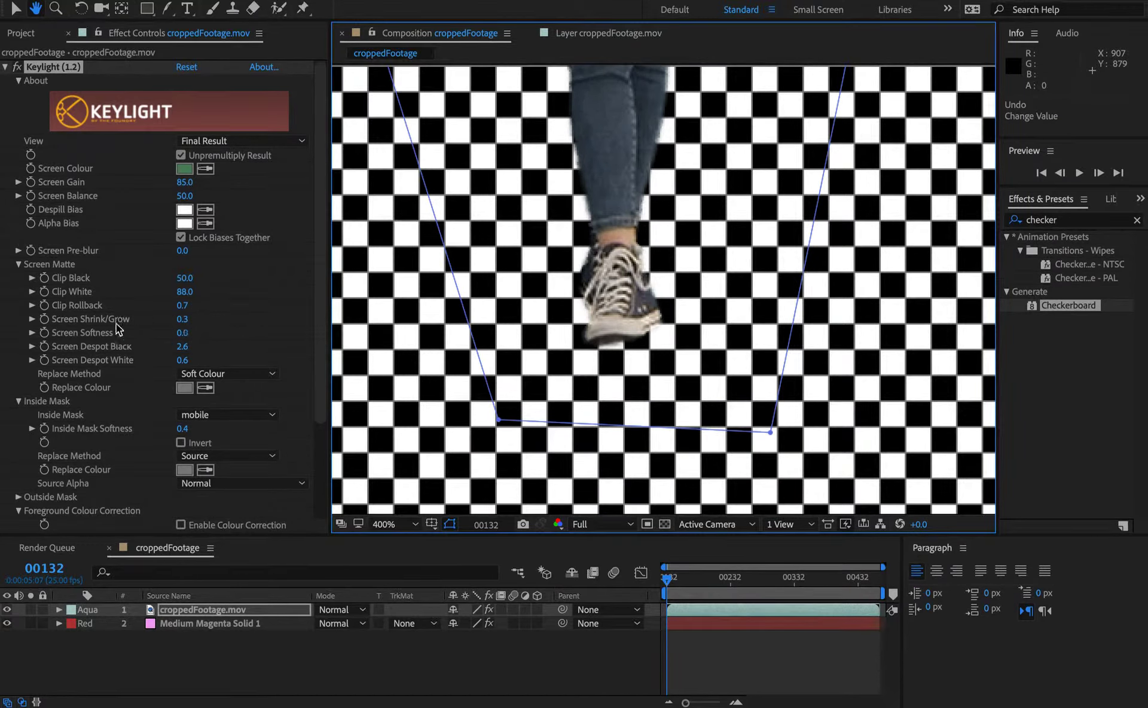
{"action": "key", "text": "v"}
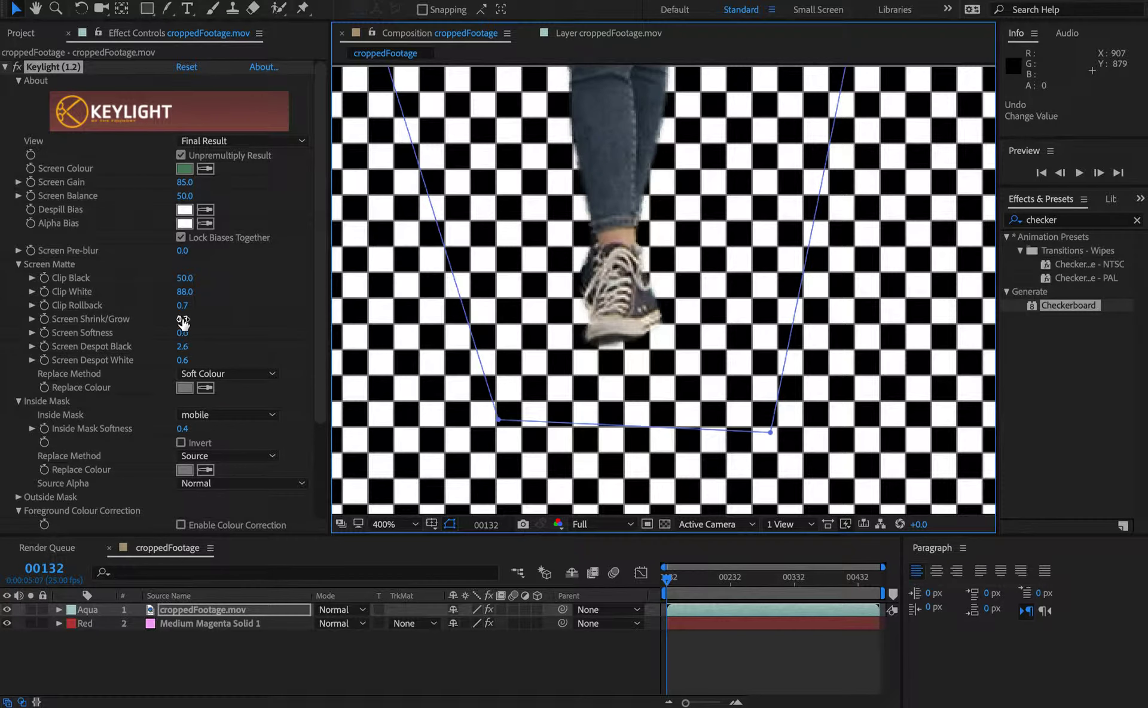
{"action": "left_click_drag", "start_coordinate": [182, 323], "coordinate": [295, 363]}
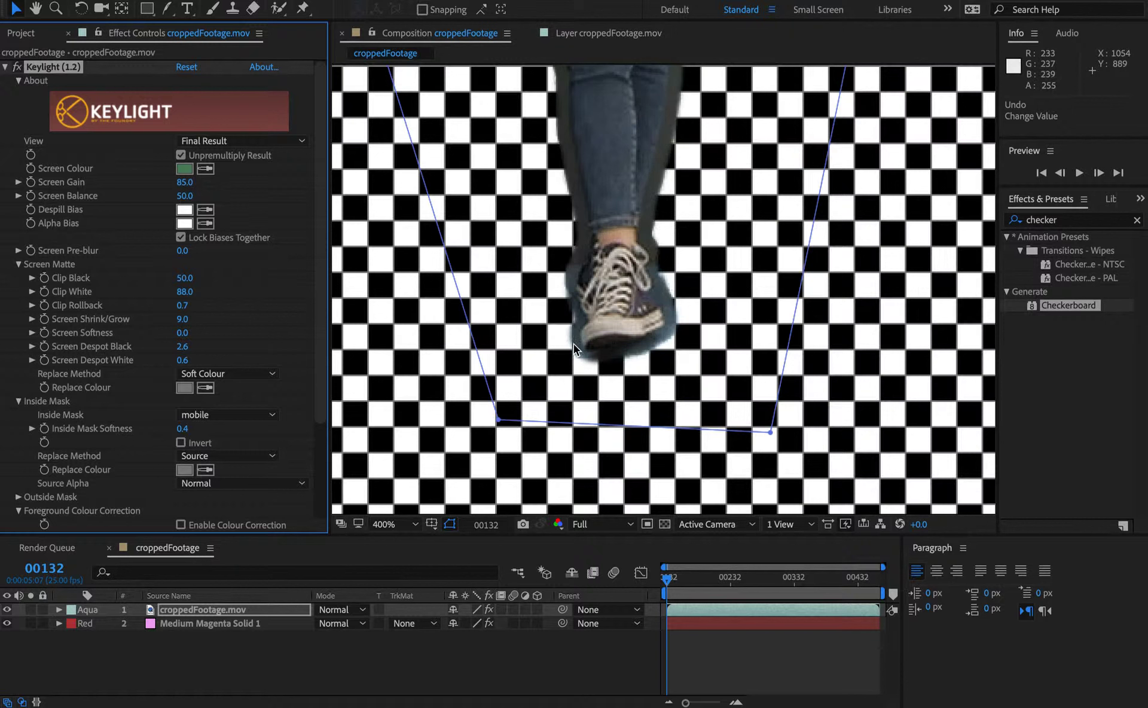
{"action": "key", "text": "super+z"}
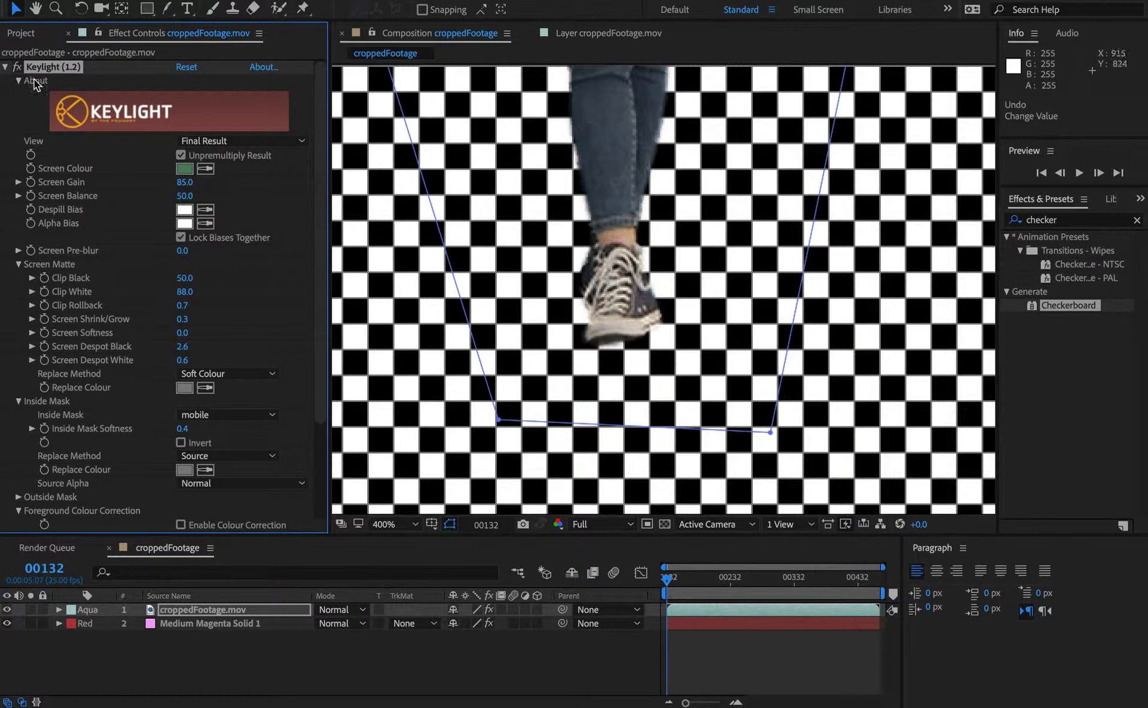
Toggle Keylight on and off repeatedly to compare against the raw footage
{"action": "left_click", "coordinate": [18, 67]}
{"action": "left_click", "coordinate": [18, 68]}
{"action": "left_click", "coordinate": [17, 68]}
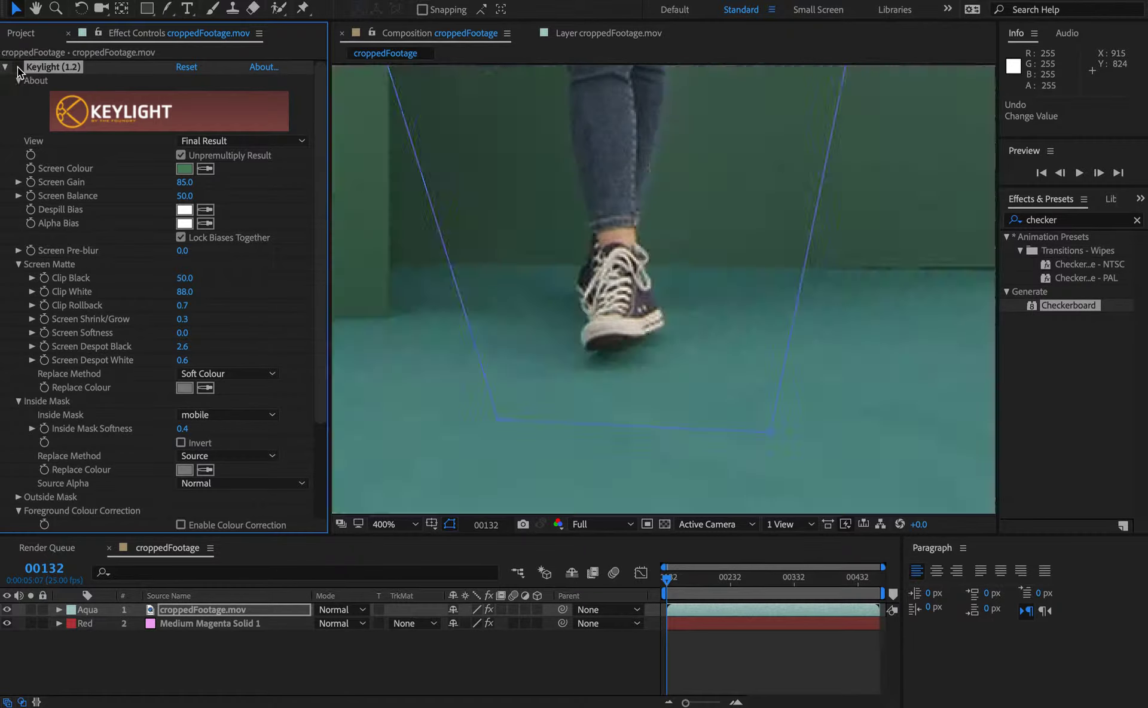
{"action": "left_click", "coordinate": [17, 68]}
{"action": "left_click", "coordinate": [18, 67]}
{"action": "left_click", "coordinate": [18, 67]}
{"action": "left_click", "coordinate": [17, 68]}
{"action": "left_click", "coordinate": [17, 67]}
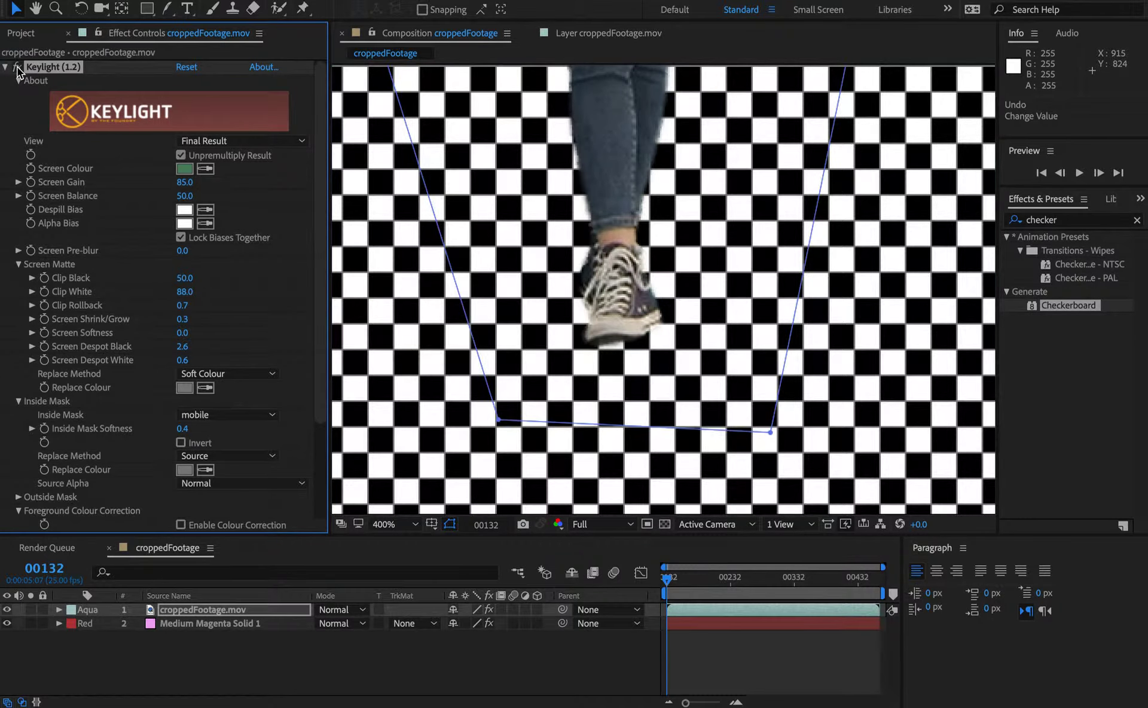
{"action": "left_click", "coordinate": [18, 67]}
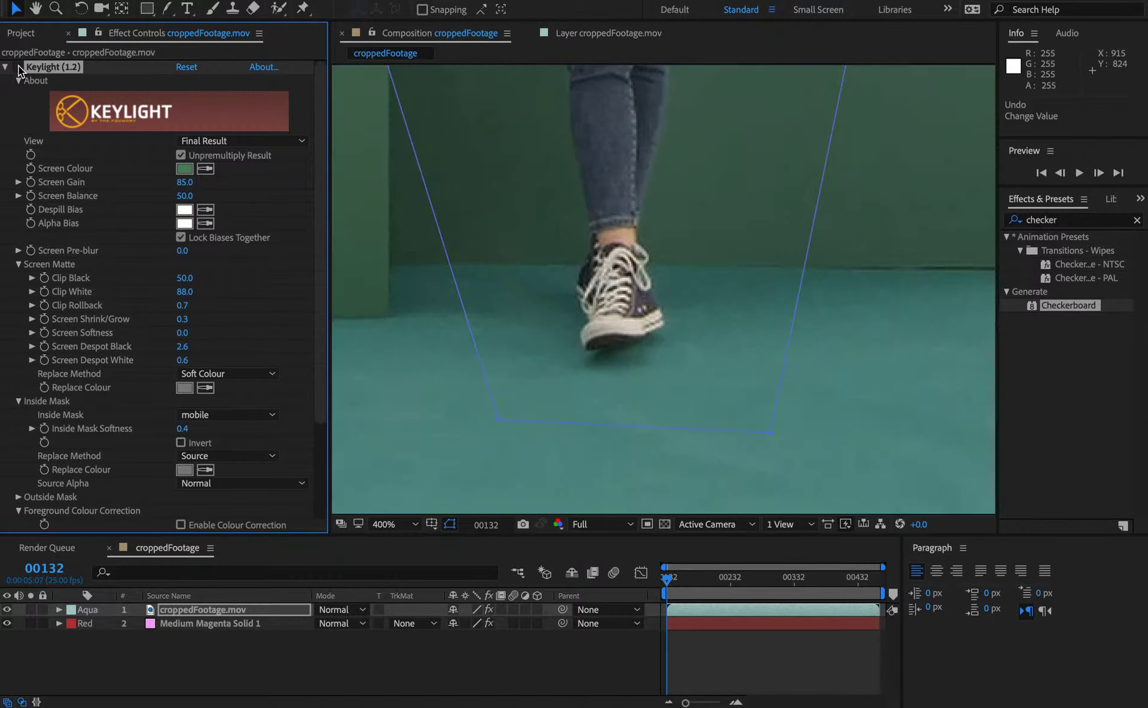
Set Screen Shrink/Grow to 1.0 and toggle the key to compare
{"action": "left_click", "coordinate": [189, 320]}
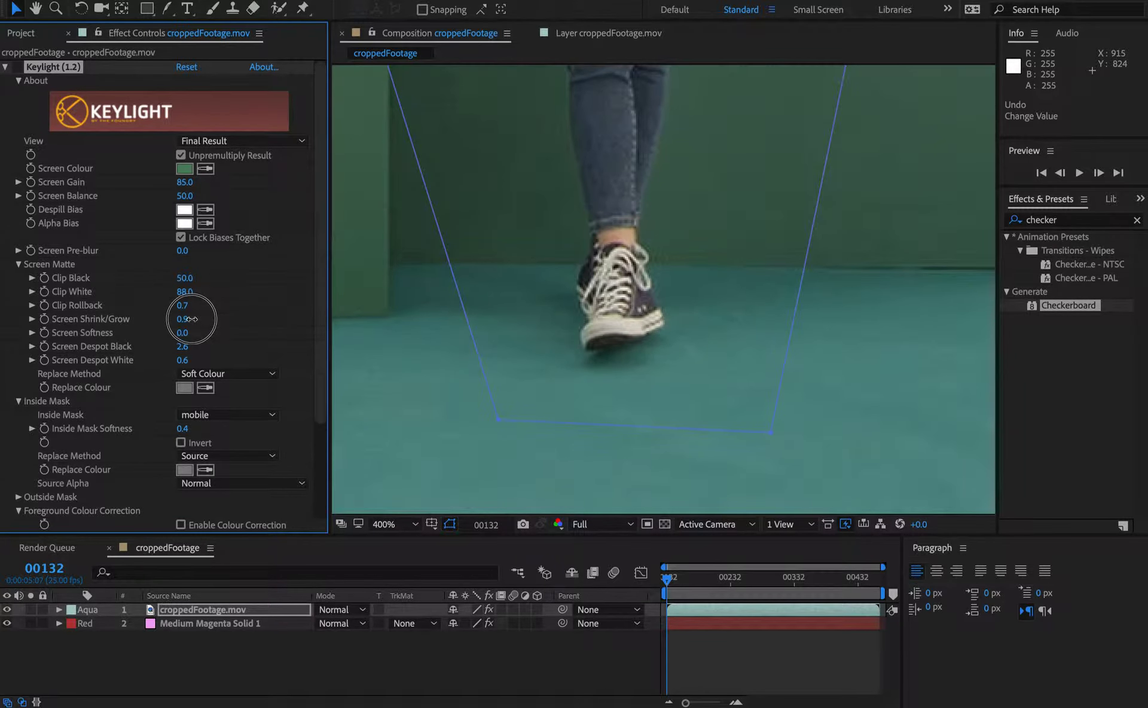
{"action": "left_click_drag", "start_coordinate": [189, 319], "coordinate": [191, 319]}
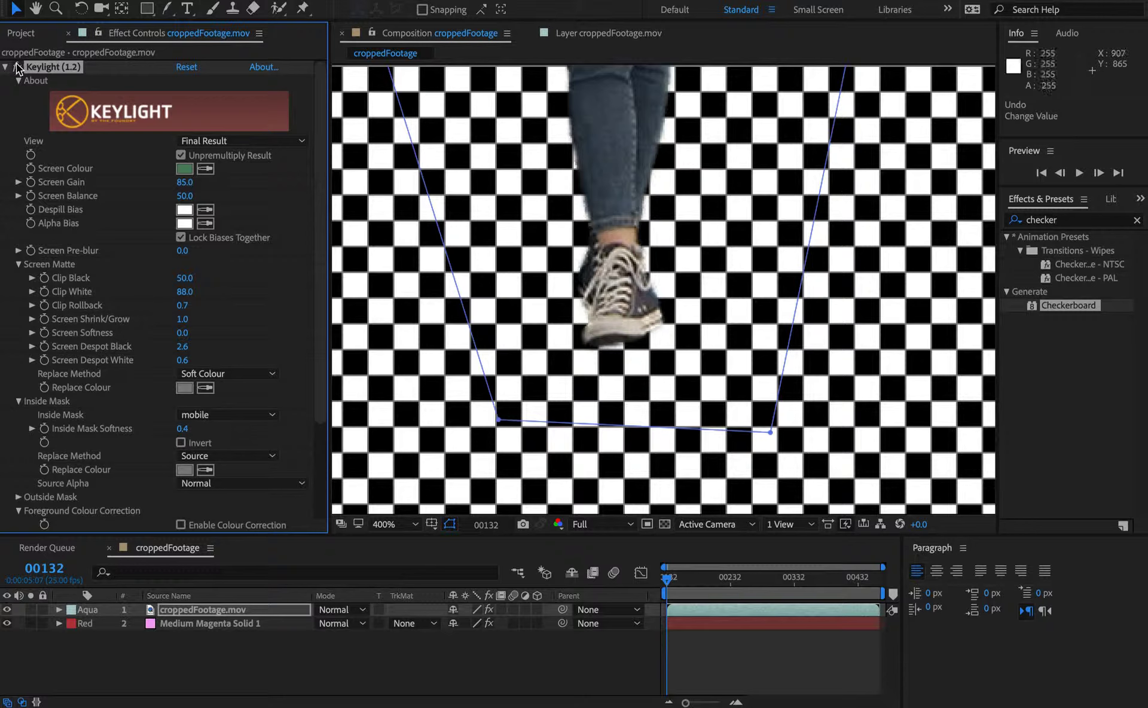
{"action": "left_click", "coordinate": [17, 67]}
{"action": "left_click", "coordinate": [17, 67]}
{"action": "left_click", "coordinate": [17, 67]}
{"action": "left_click", "coordinate": [17, 67]}
{"action": "left_click", "coordinate": [18, 67]}
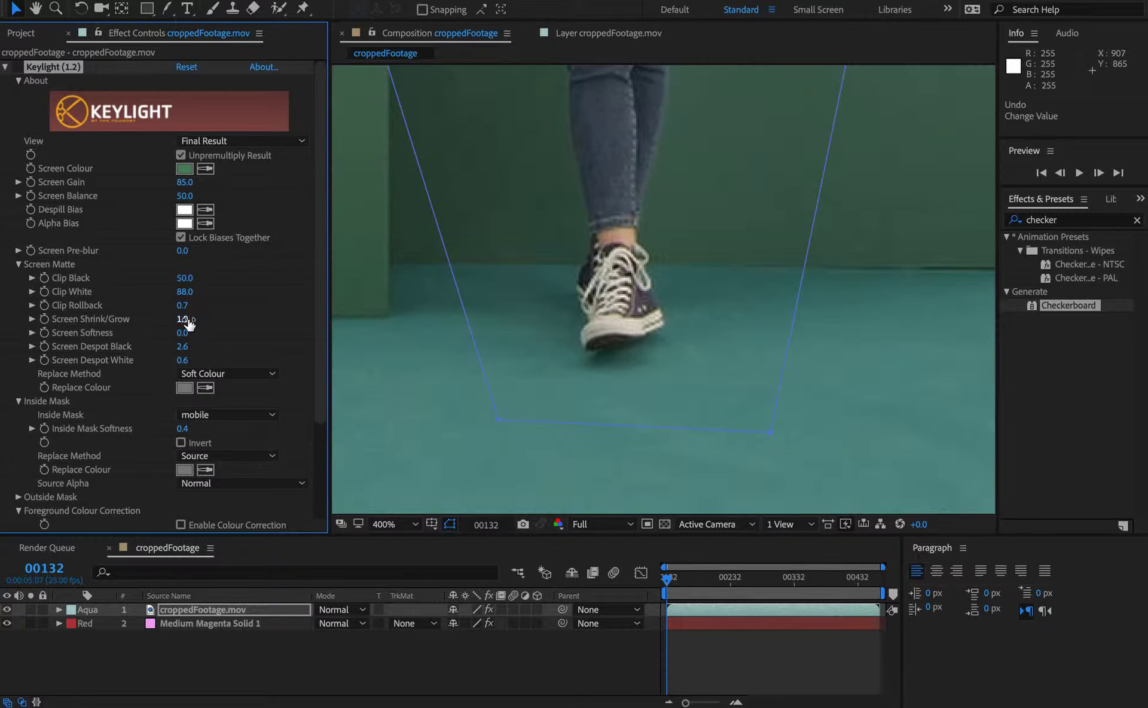
Raise Screen Shrink/Grow to 1.5, compare with the key off, and set Screen Despot Black to 0.0
{"action": "left_click_drag", "start_coordinate": [189, 323], "coordinate": [194, 323]}
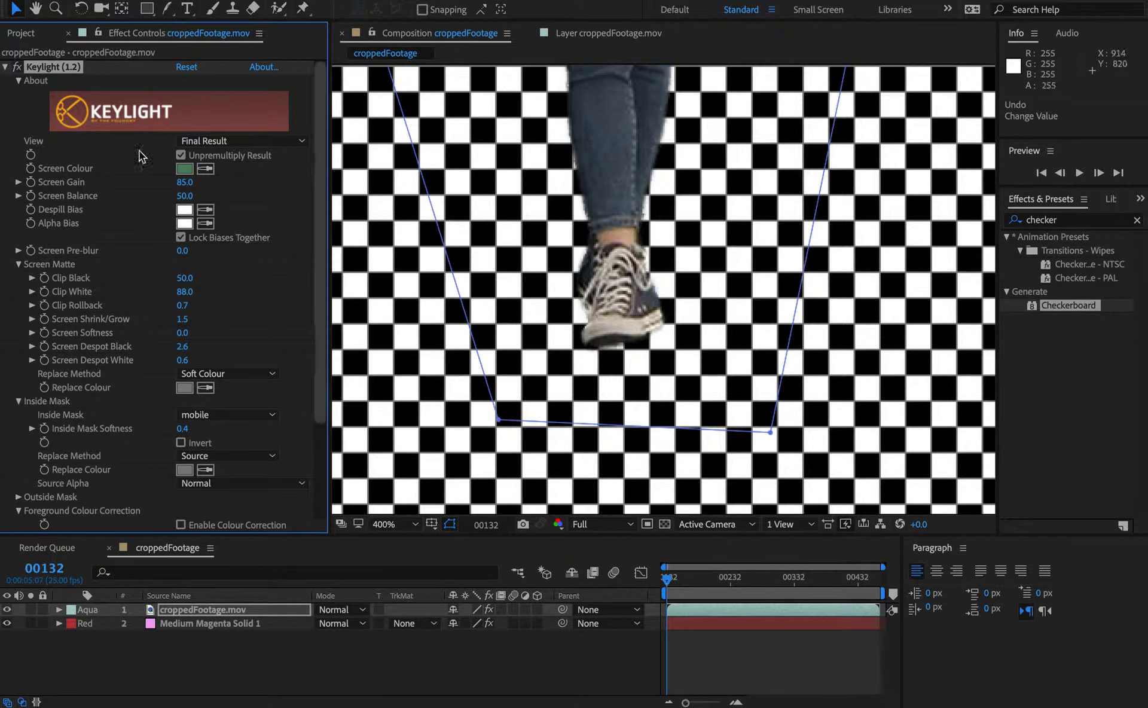
{"action": "left_click", "coordinate": [17, 68]}
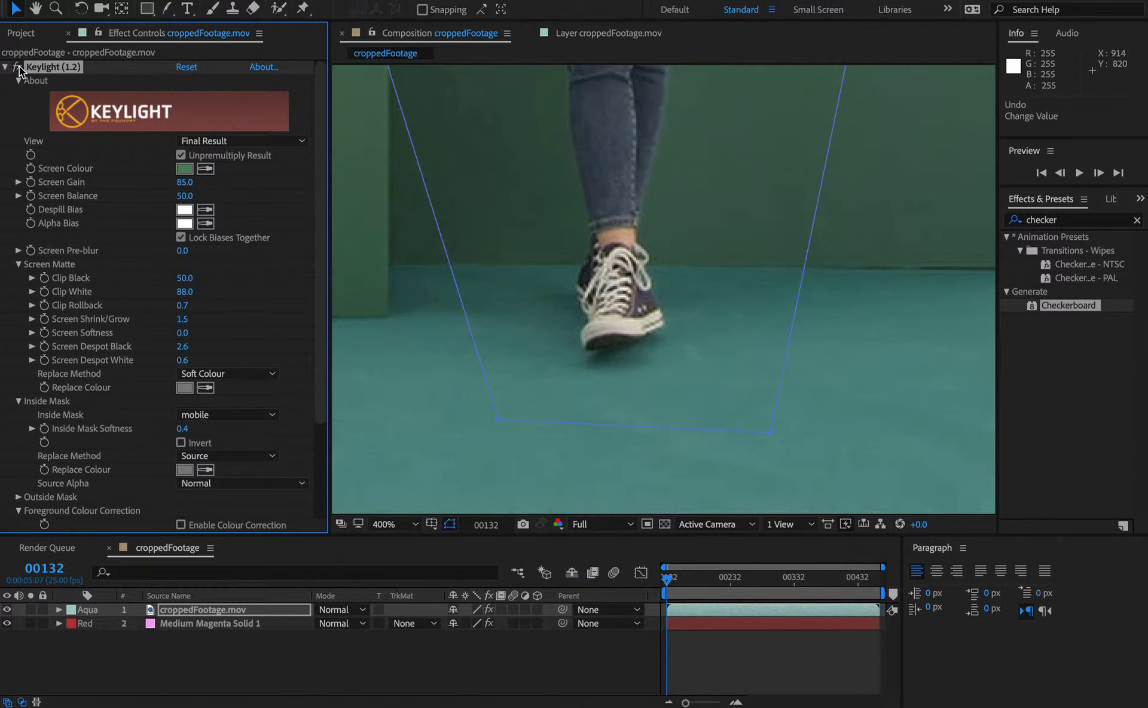
{"action": "left_click", "coordinate": [18, 67]}
{"action": "left_click", "coordinate": [18, 68]}
{"action": "left_click_drag", "start_coordinate": [183, 353], "coordinate": [71, 371]}
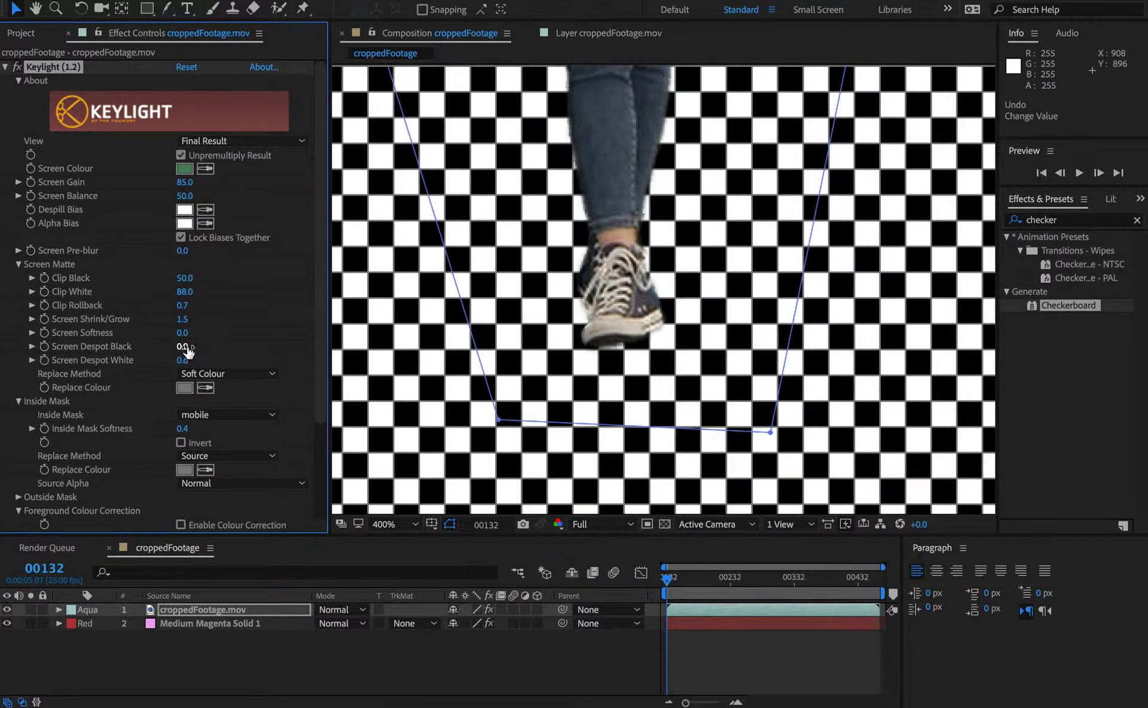
Raise Screen Despot Black to about 9.7 and pan to the woman's torso
{"action": "left_click_drag", "start_coordinate": [186, 350], "coordinate": [280, 356]}
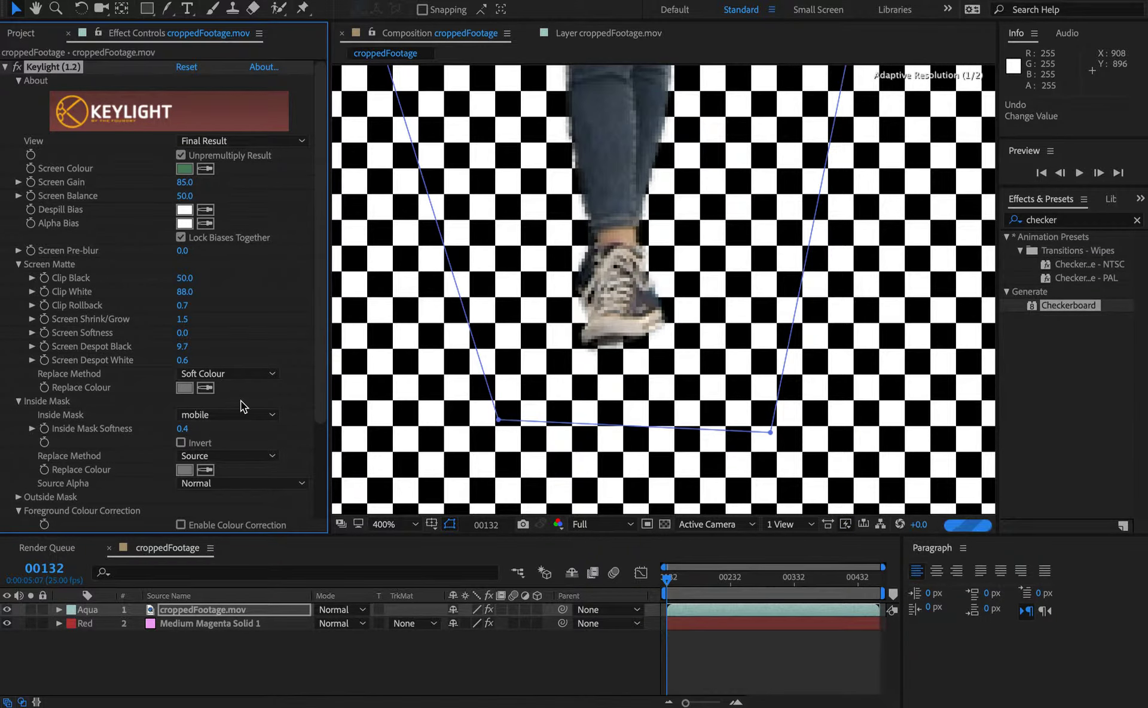
{"action": "key", "text": "h"}
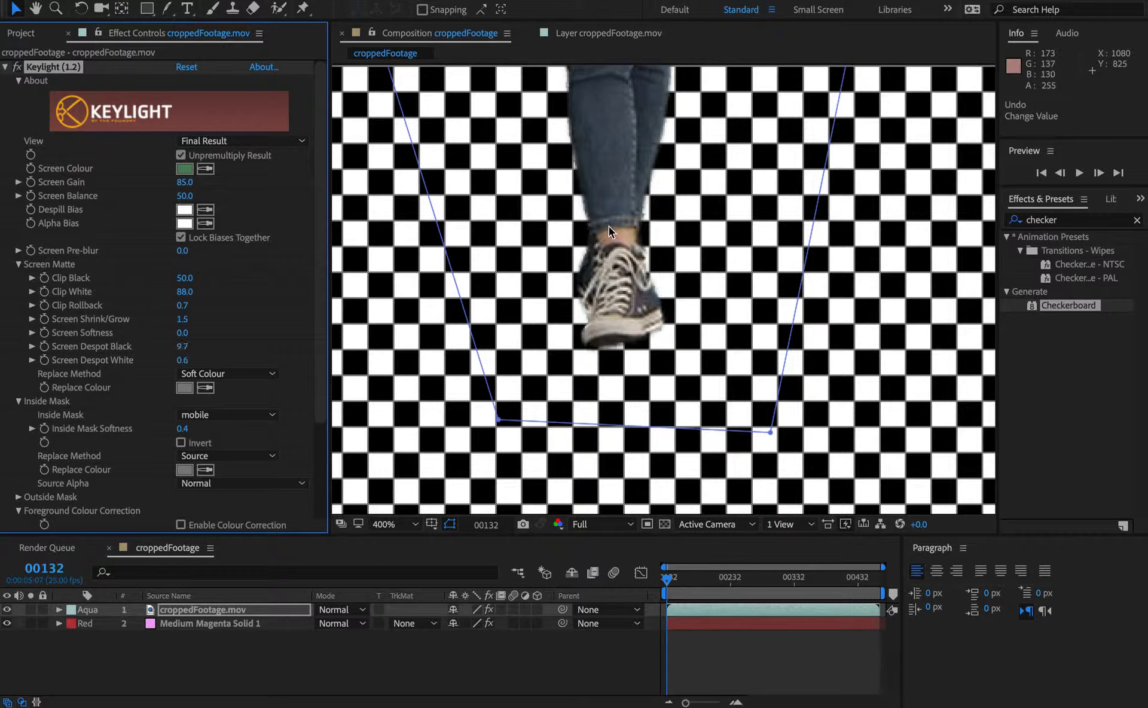
{"action": "left_click_drag", "start_coordinate": [609, 226], "coordinate": [634, 681]}
{"action": "key", "text": "v"}
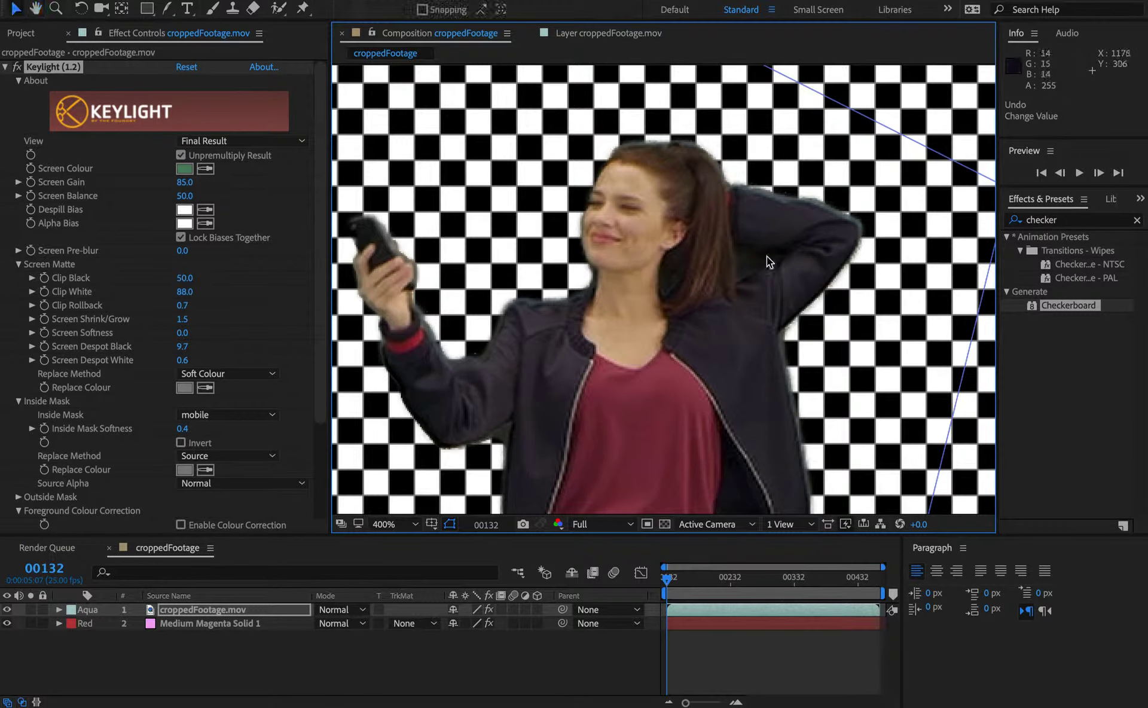
Try Screen Despot Black at 2.5 and 3.5, then undo those changes
{"action": "left_click", "coordinate": [183, 348]}
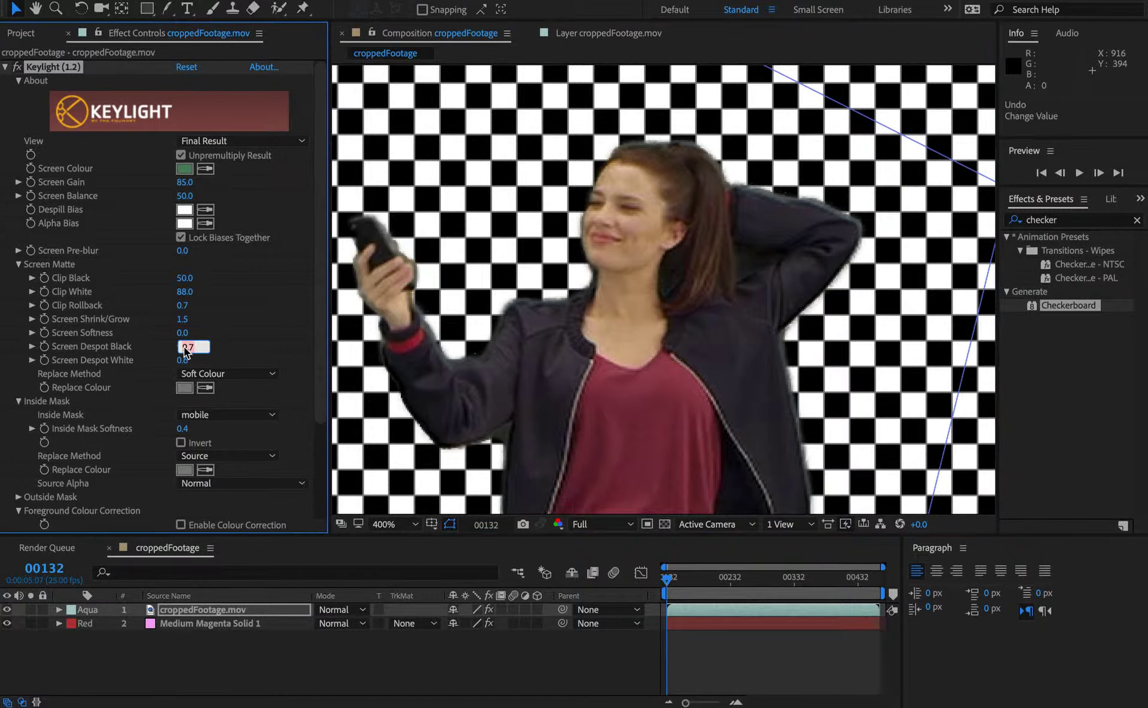
{"action": "type", "text": "2.5"}
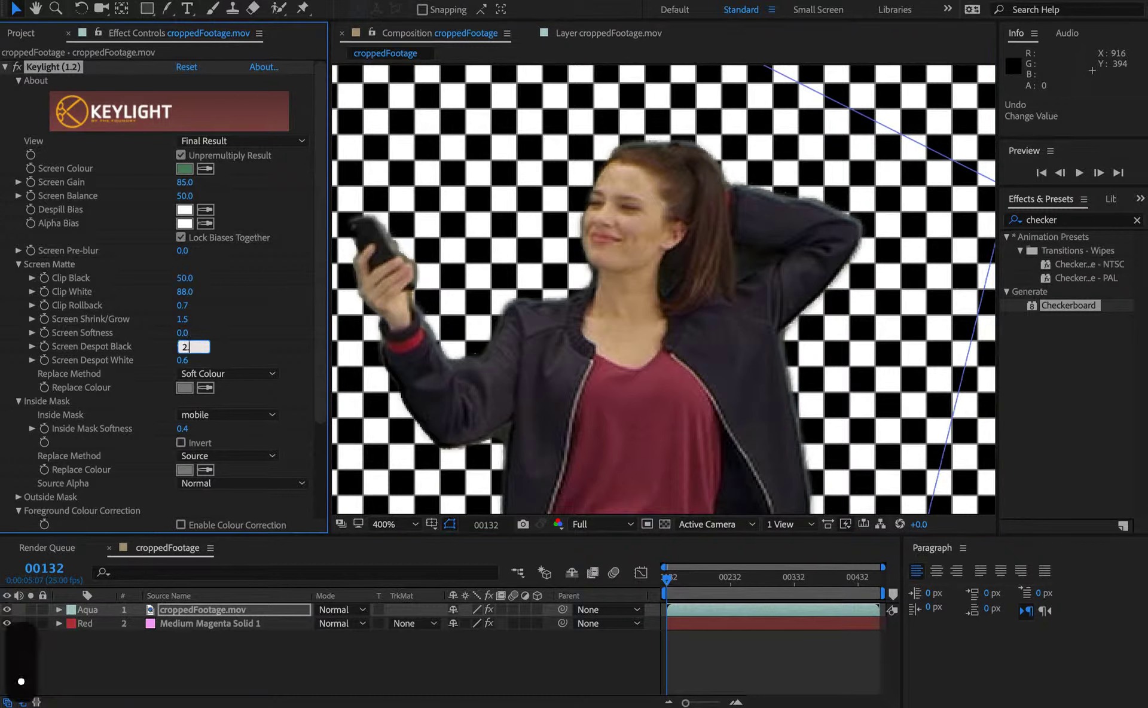
{"action": "key", "text": "Return"}
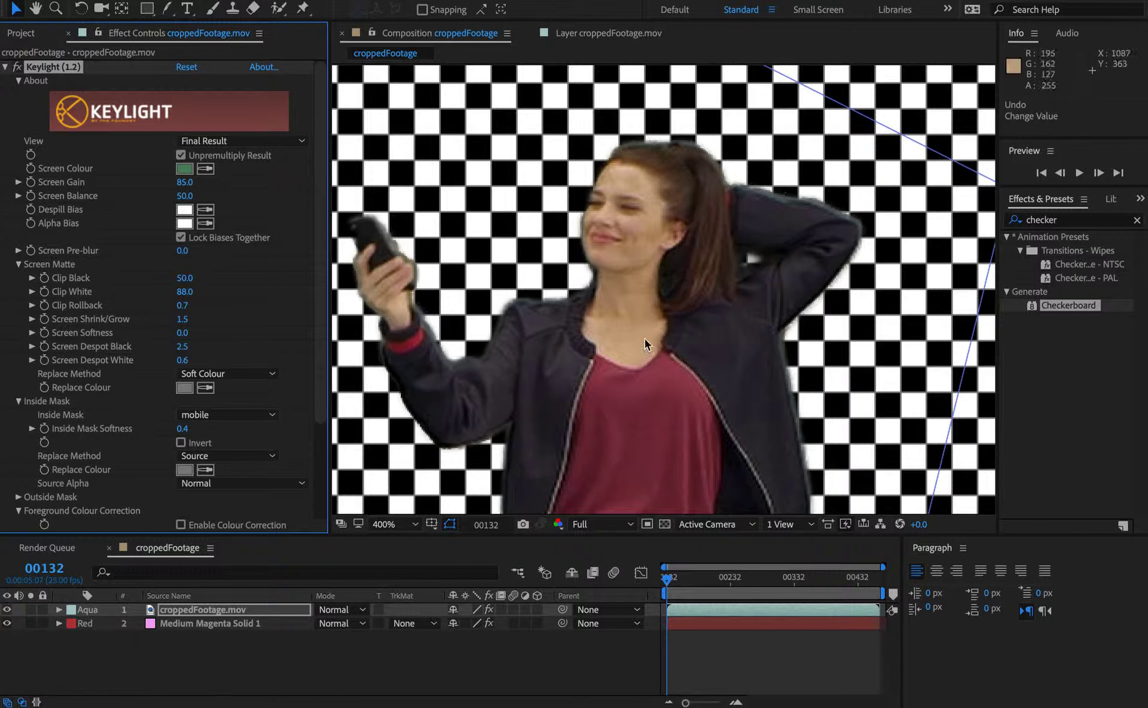
{"action": "left_click_drag", "start_coordinate": [182, 349], "coordinate": [154, 352]}
{"action": "left_click_drag", "start_coordinate": [185, 349], "coordinate": [219, 350]}
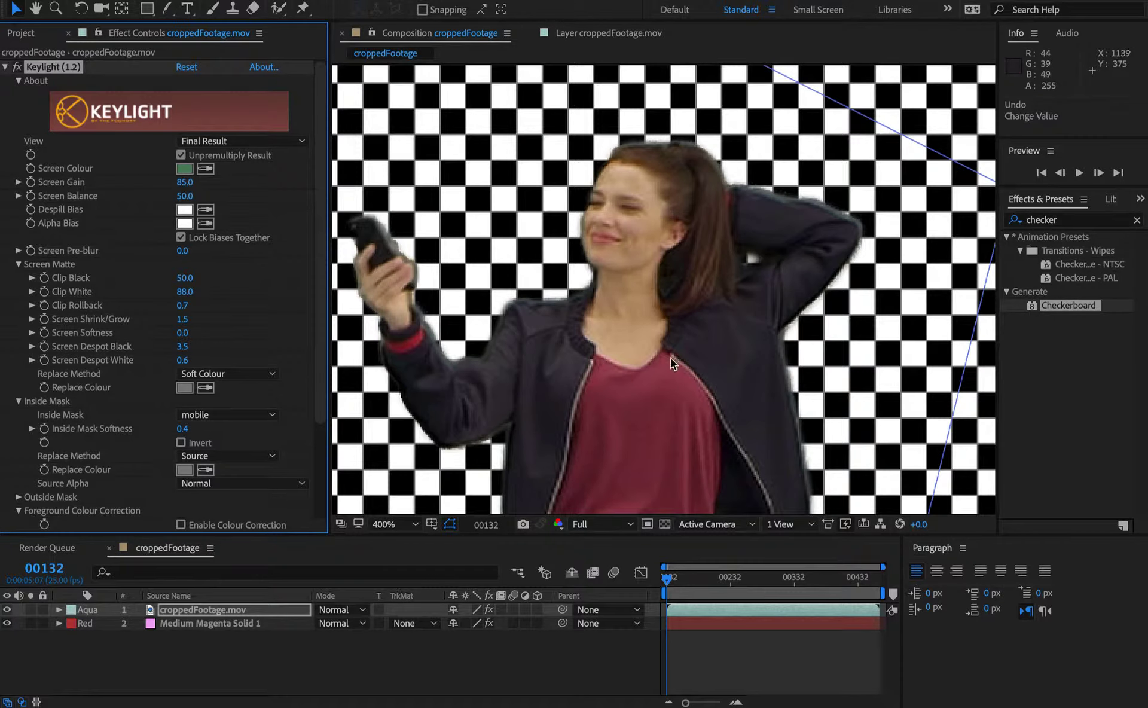
{"action": "key", "text": "super+z"}
{"action": "key", "text": "super+z"}
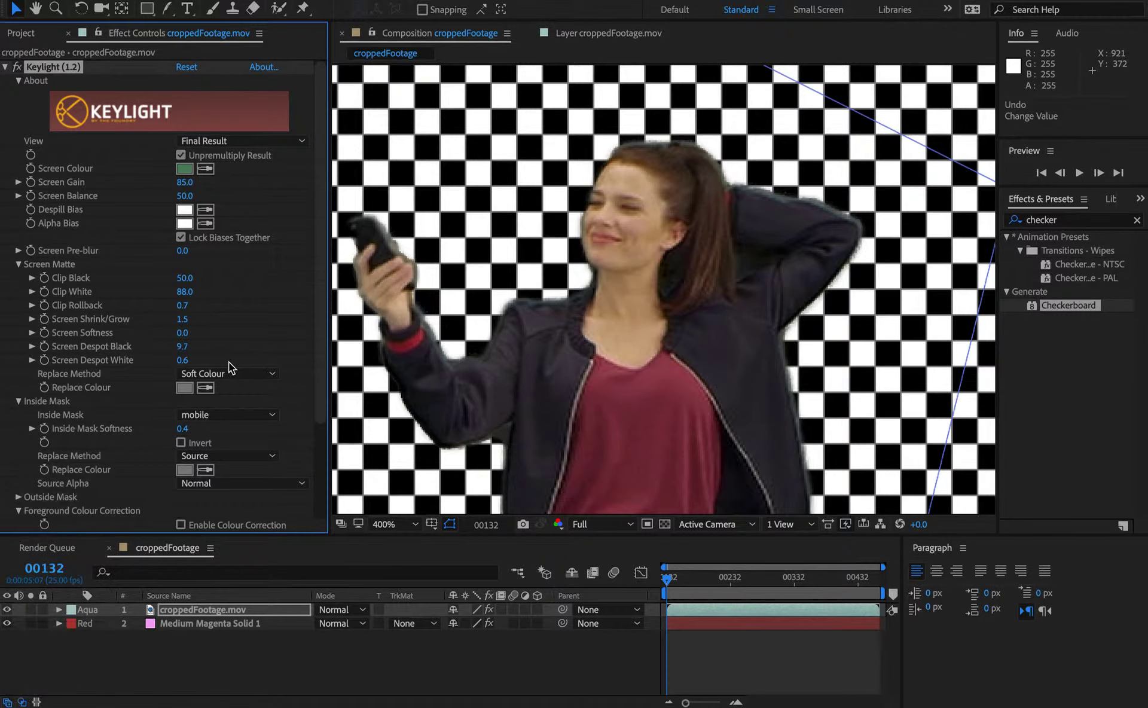
Undo back to the keyed result, set Screen Shrink/Grow to 0.5 and check the legs and feet
{"action": "key", "text": "super+z"}
{"action": "key", "text": "super+z"}
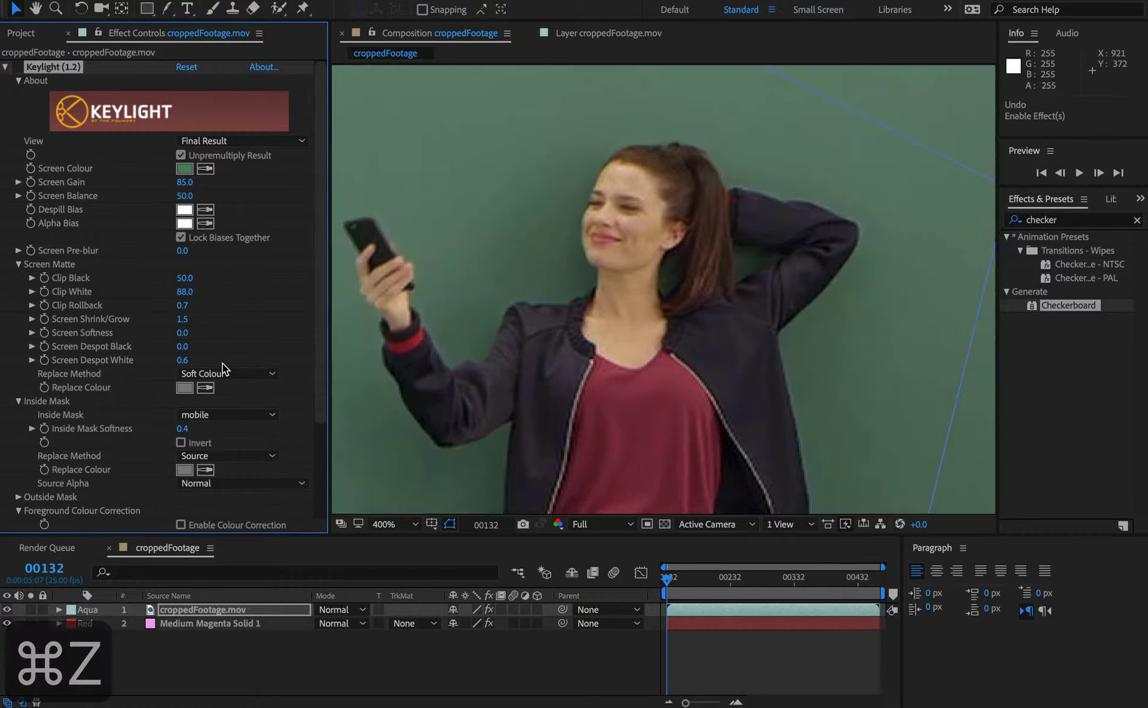
{"action": "key", "text": "super+z"}
{"action": "key", "text": "super+z"}
{"action": "key", "text": "super+z"}
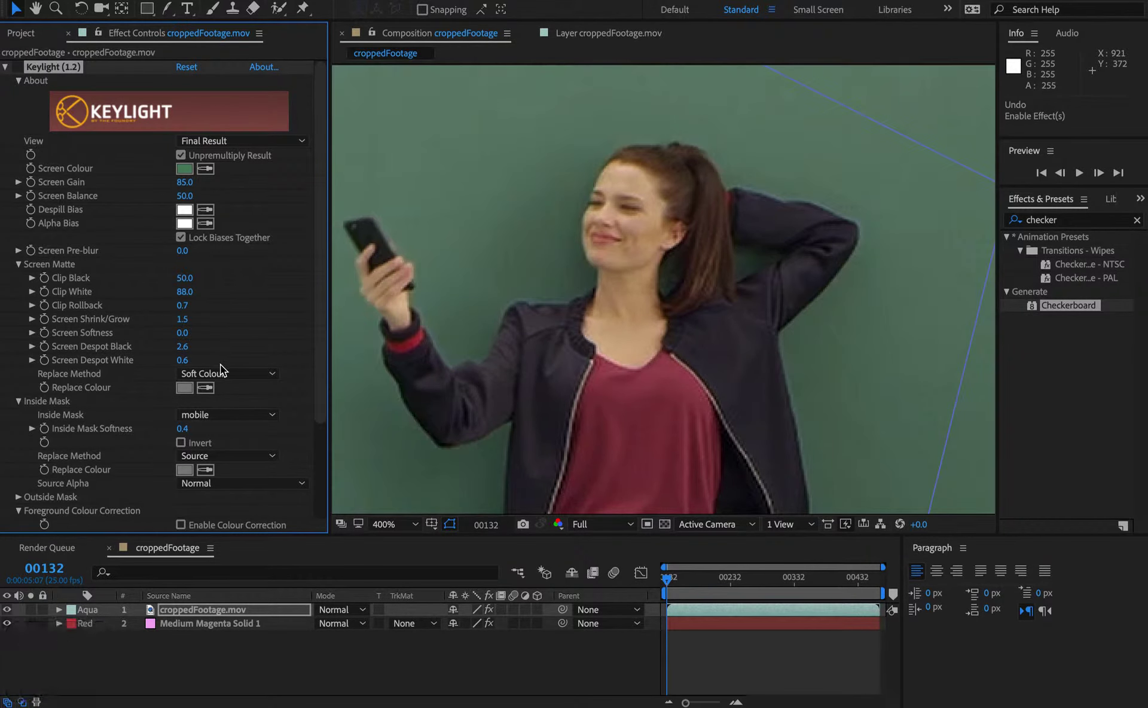
{"action": "key", "text": "super+z"}
{"action": "key", "text": "super+z"}
{"action": "key", "text": "super+z"}
{"action": "key", "text": "super+z"}
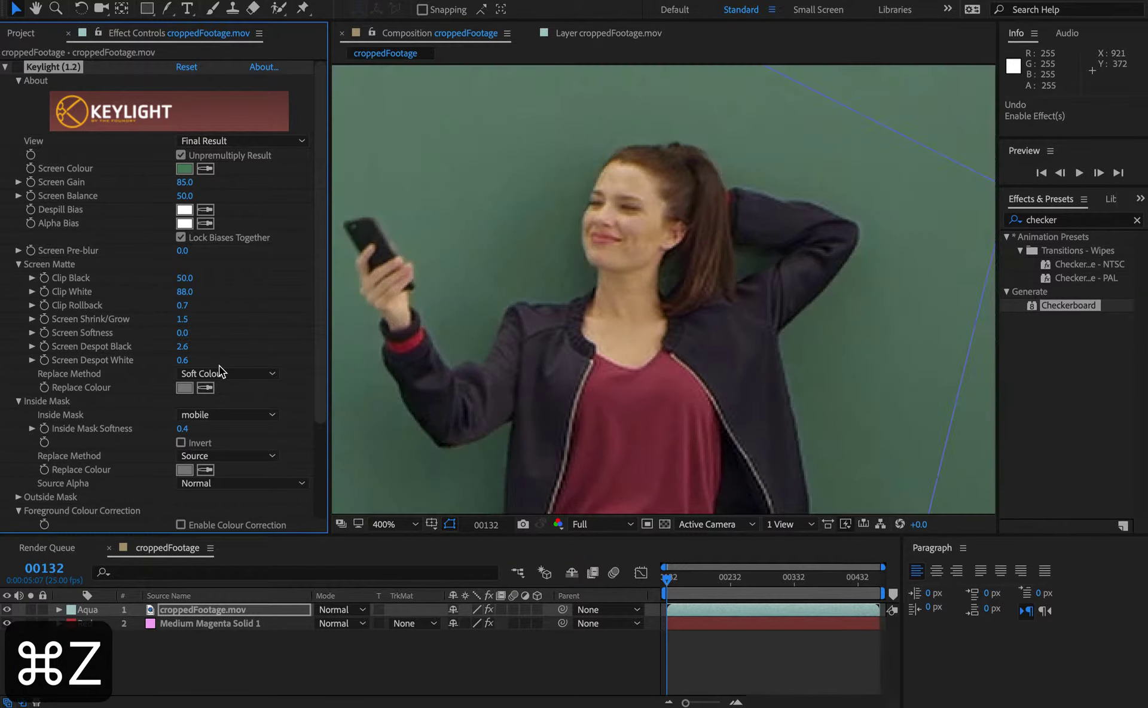
{"action": "key", "text": "super+z"}
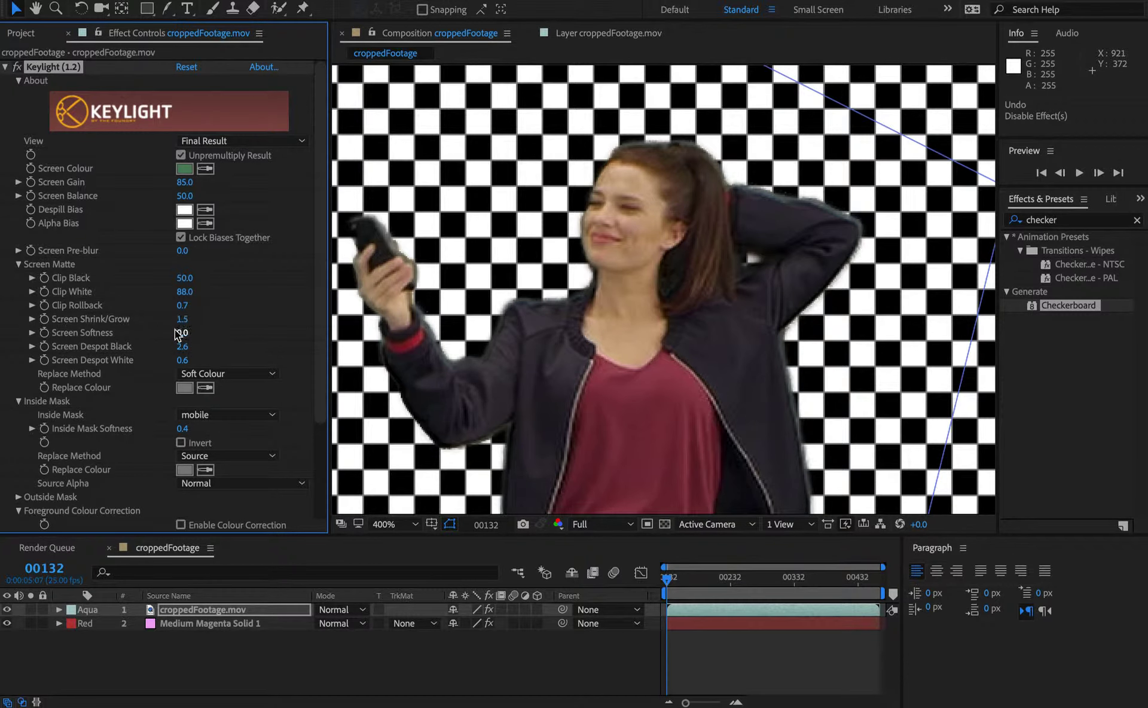
{"action": "left_click_drag", "start_coordinate": [181, 323], "coordinate": [186, 323]}
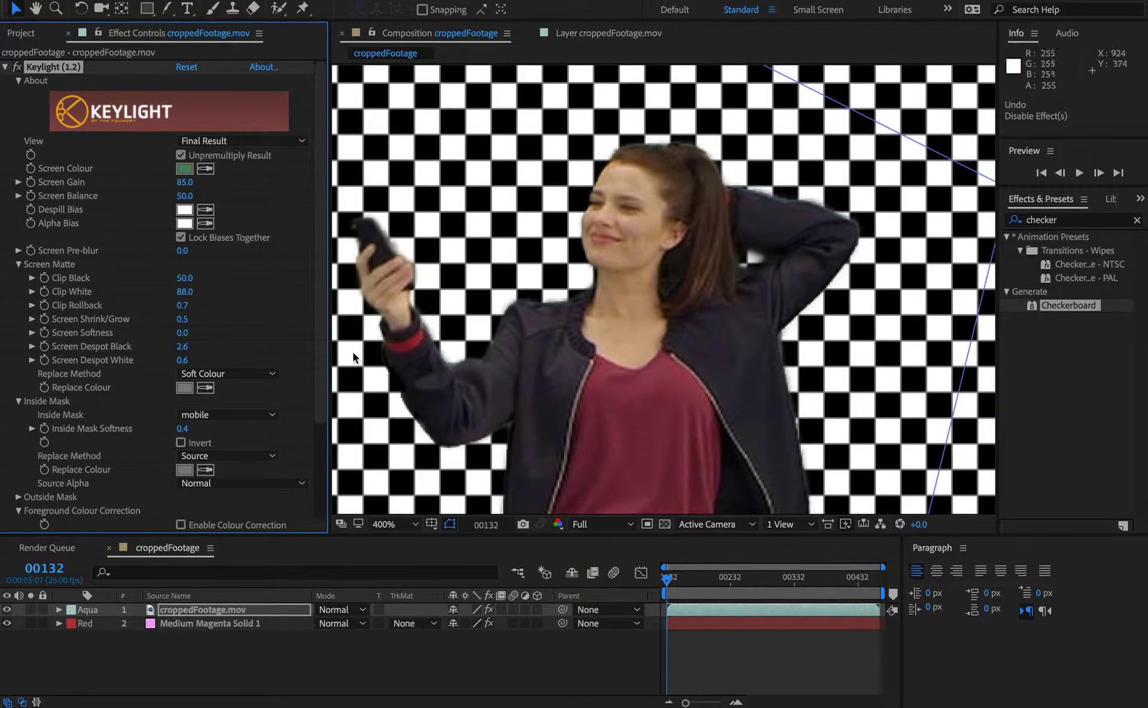
{"action": "key", "text": "space"}
{"action": "left_click_drag", "start_coordinate": [649, 352], "coordinate": [543, 232]}
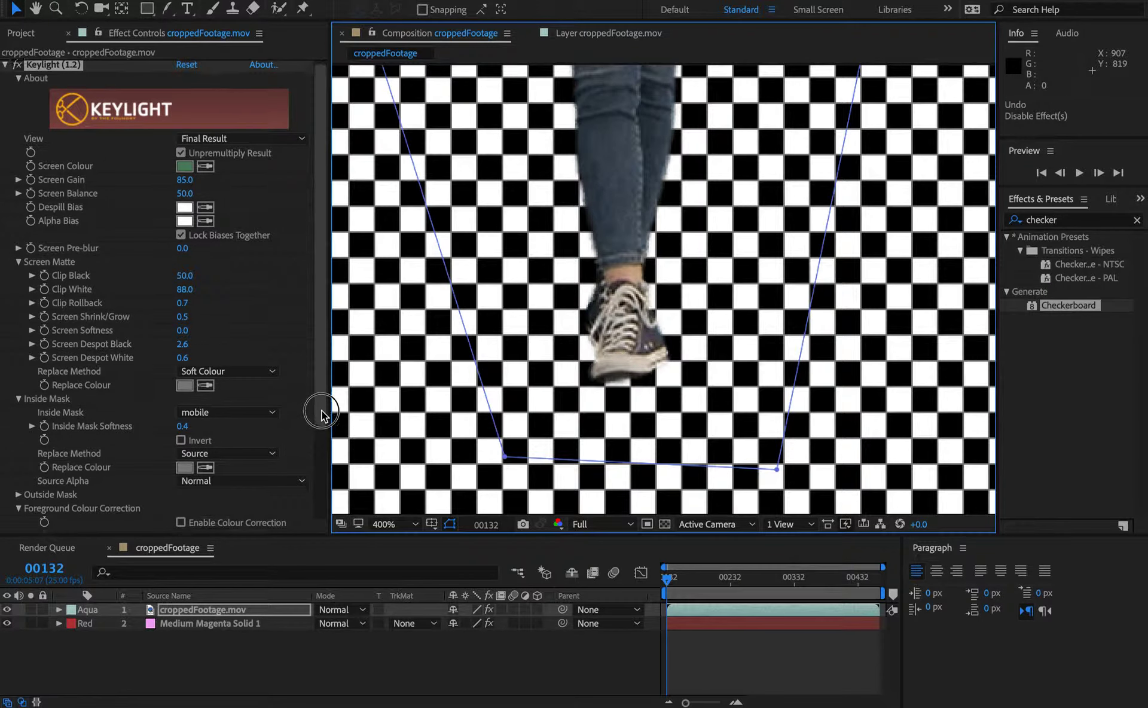
{"action": "left_click_drag", "start_coordinate": [320, 410], "coordinate": [302, 531]}
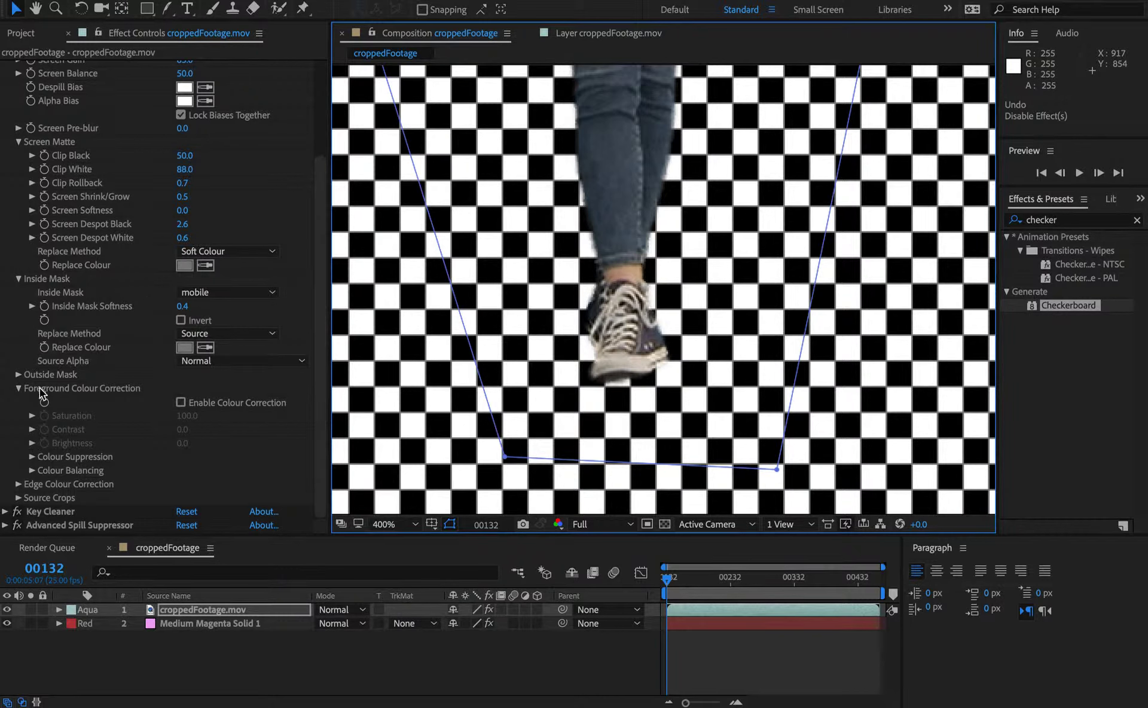
Collapse the colour correction and Keylight settings and expand Key Cleaner
{"action": "left_click", "coordinate": [20, 389]}
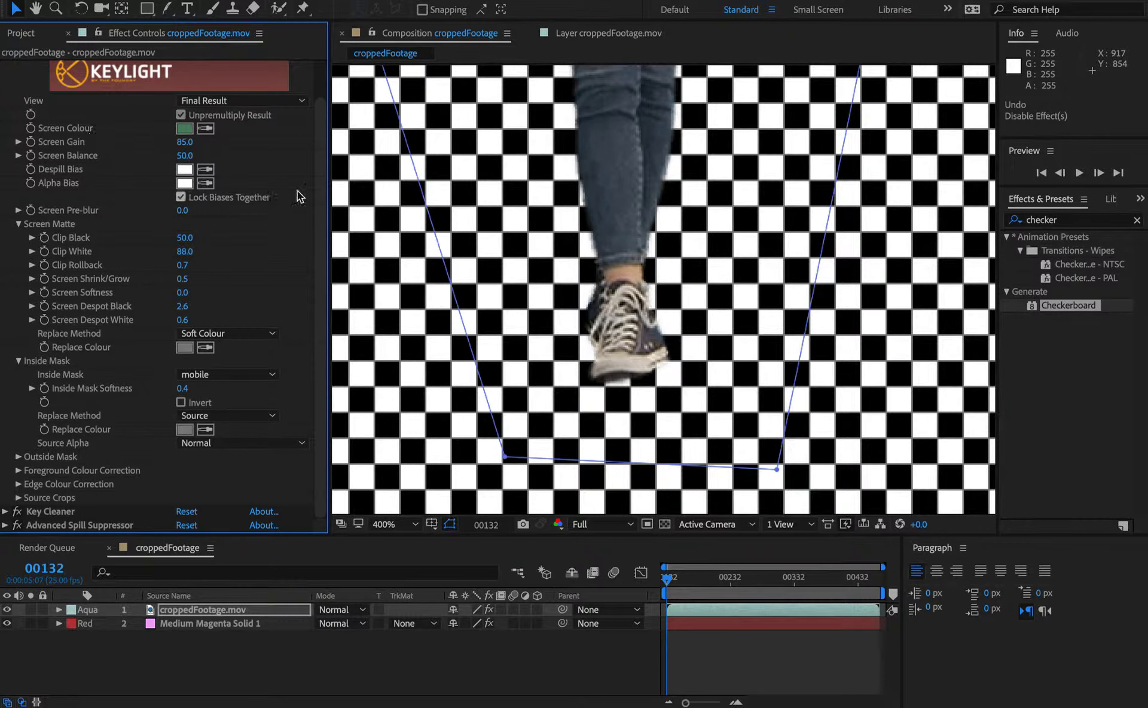
{"action": "scroll", "coordinate": [299, 196], "scroll_direction": "up", "scroll_amount": 3}
{"action": "left_click", "coordinate": [6, 67]}
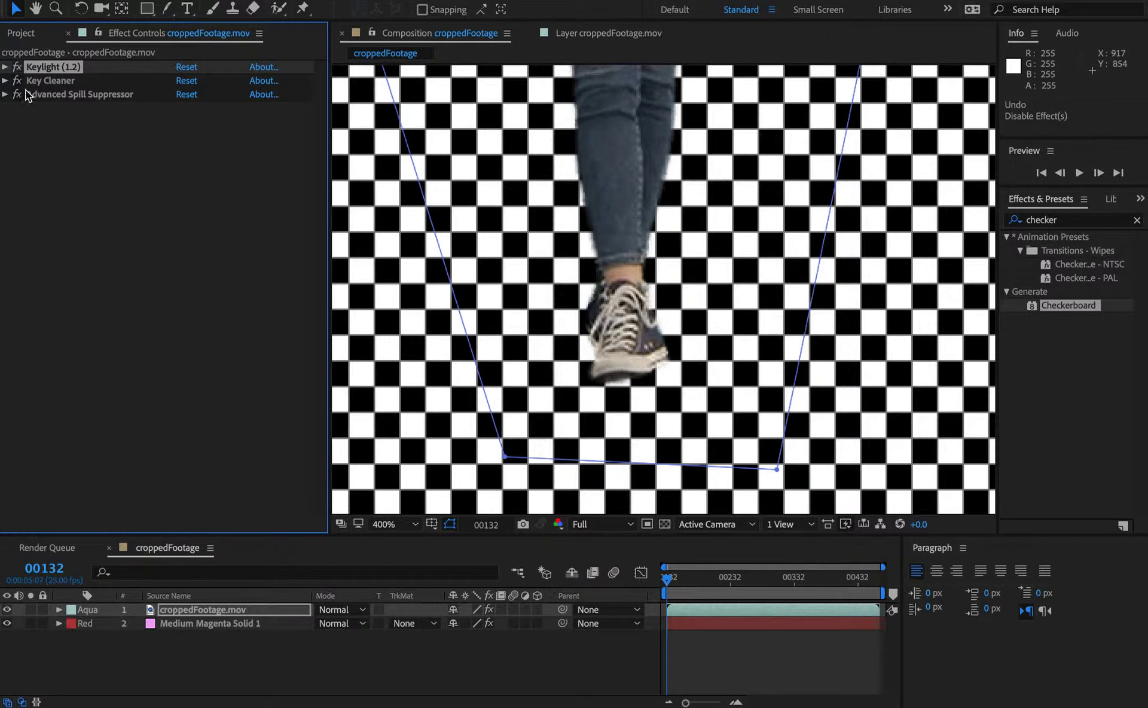
{"action": "left_click", "coordinate": [6, 80]}
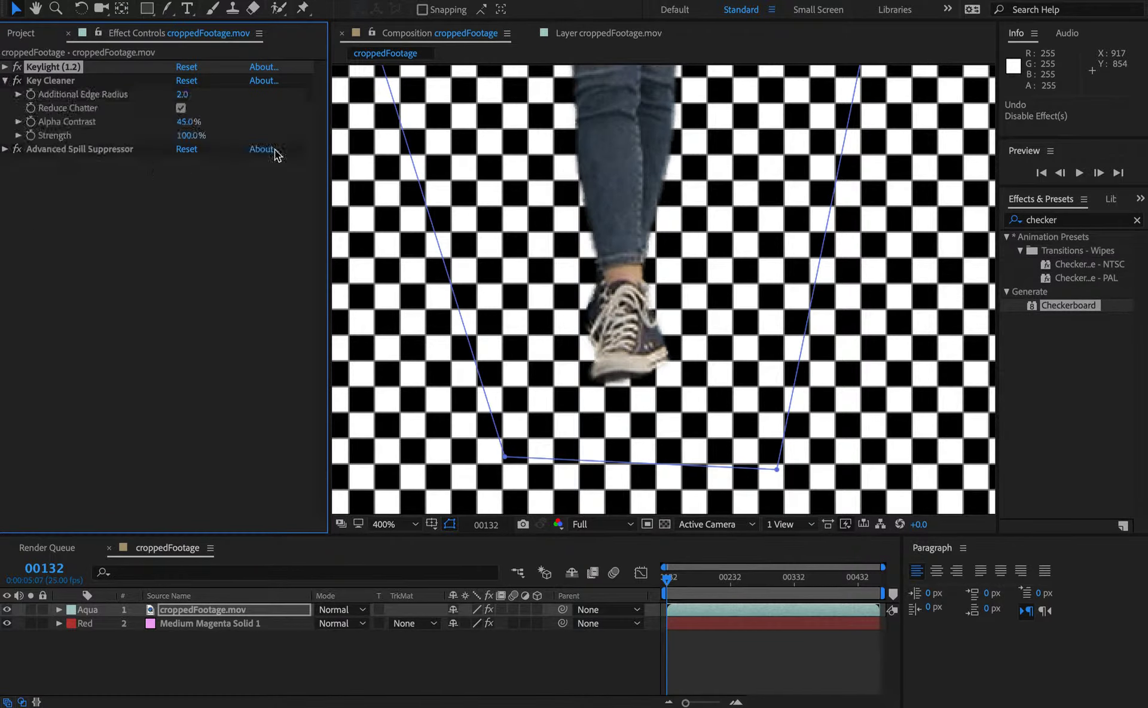
{"action": "left_click_drag", "start_coordinate": [652, 120], "coordinate": [634, 377]}
{"action": "left_click_drag", "start_coordinate": [526, 60], "coordinate": [500, 440]}
Reset Key Cleaner's Additional Edge Radius and Alpha Contrast to 0, then set Edge Radius to 2
{"action": "left_click", "coordinate": [162, 114]}
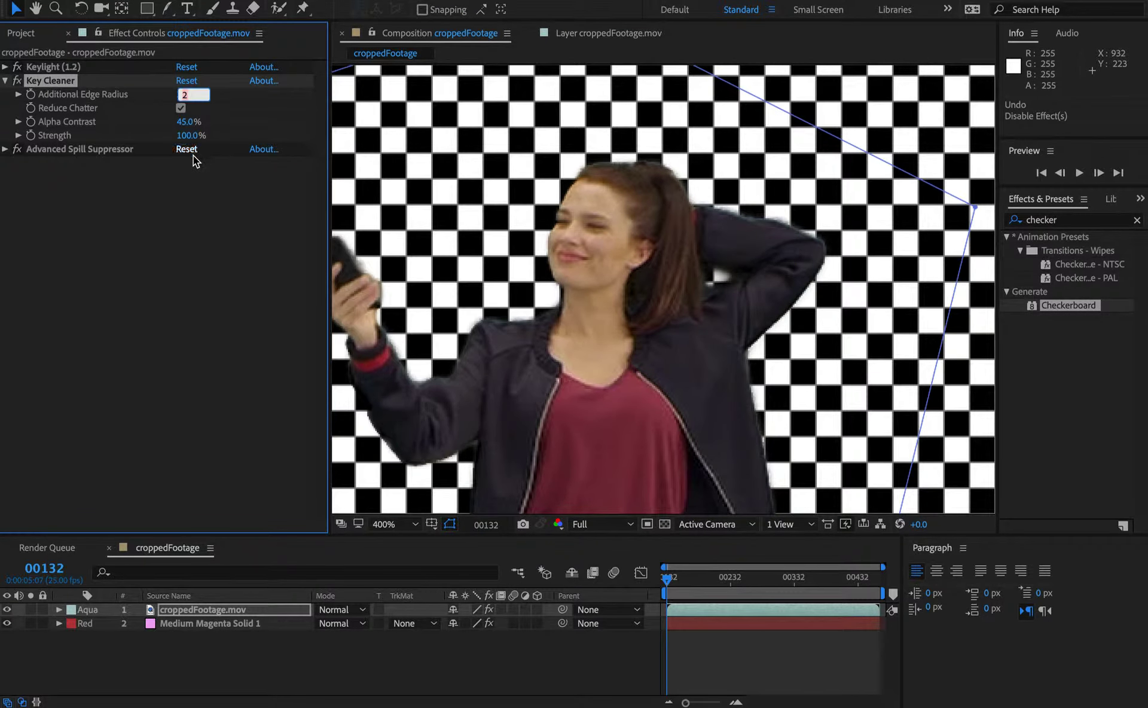
{"action": "type", "text": "0"}
{"action": "key", "text": "Return"}
{"action": "left_click", "coordinate": [185, 122]}
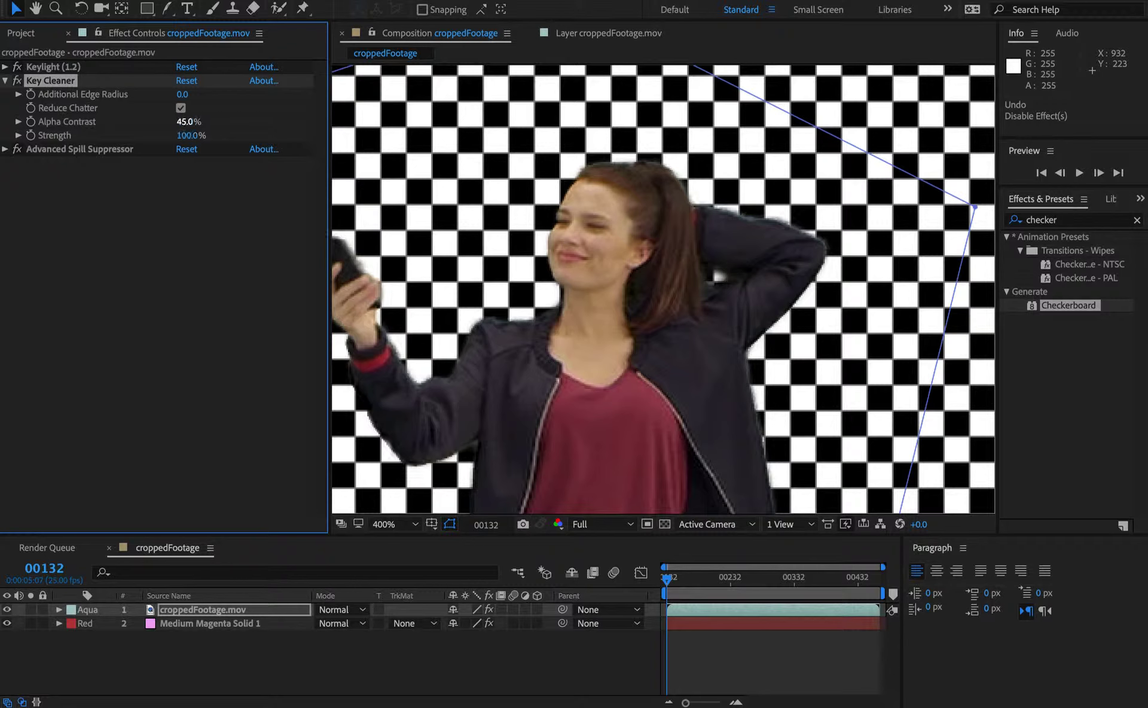
{"action": "type", "text": "0"}
{"action": "key", "text": "Return"}
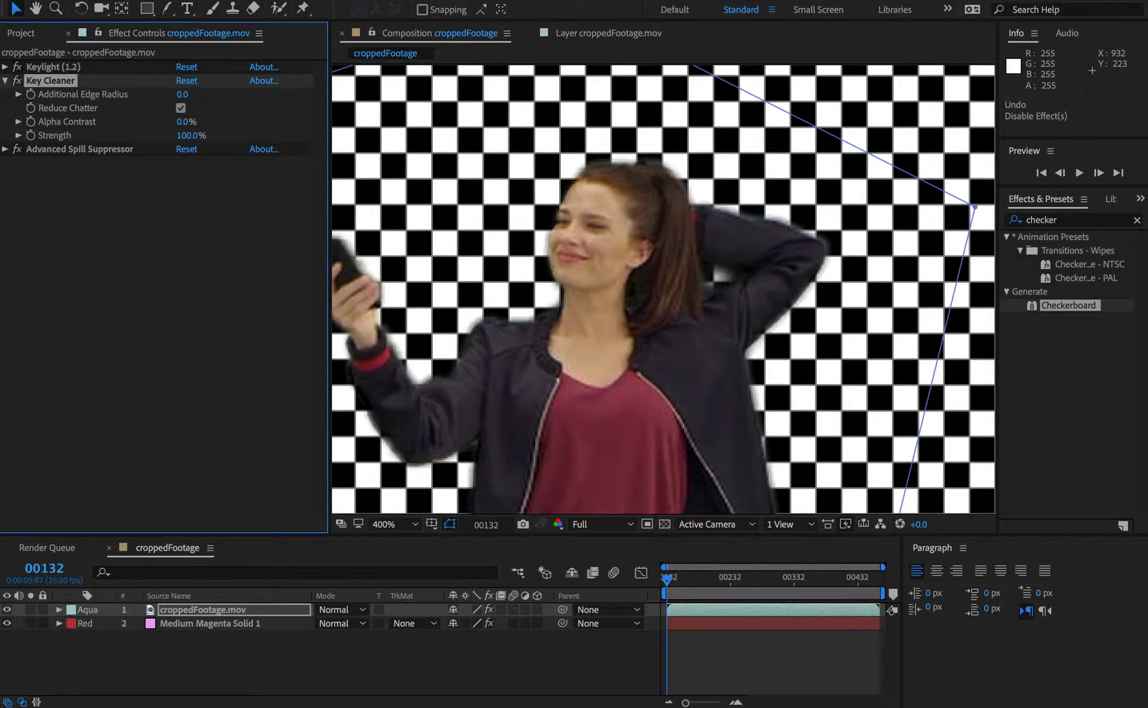
{"action": "mouse_move", "coordinate": [182, 94]}
{"action": "left_mouse_down"}
{"action": "mouse_move", "coordinate": [193, 94]}
{"action": "mouse_move", "coordinate": [180, 94]}
{"action": "left_mouse_up"}
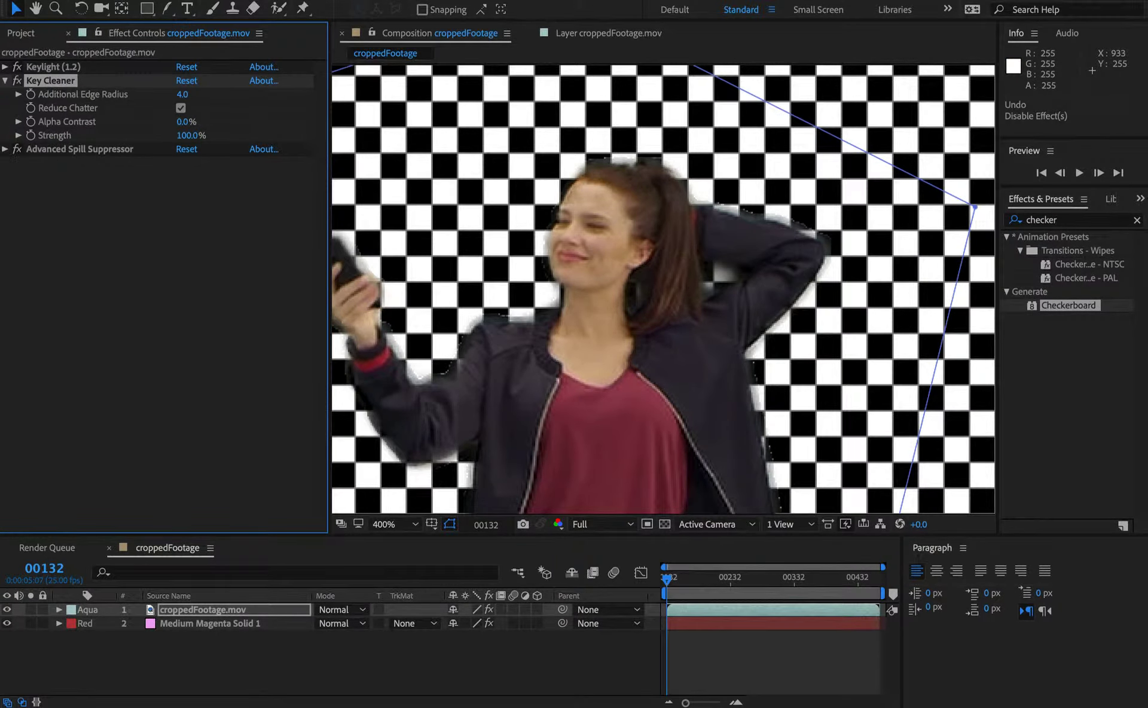
{"action": "left_click_drag", "start_coordinate": [186, 121], "coordinate": [181, 121]}
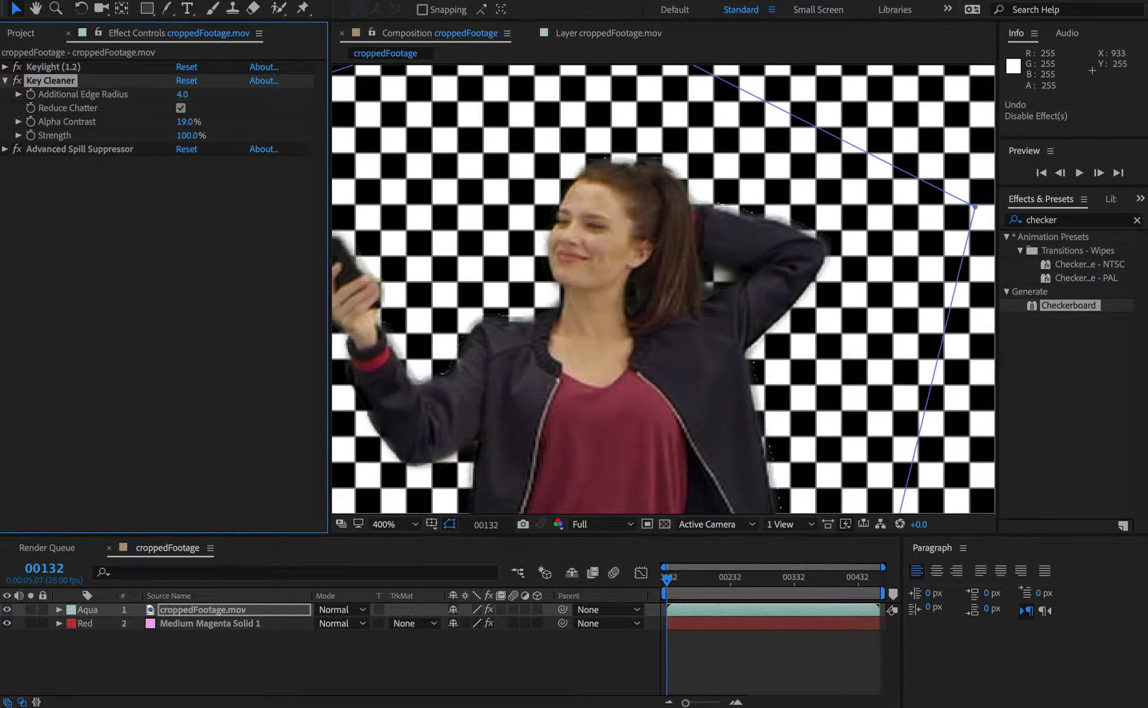
{"action": "type", "text": "2"}
{"action": "key", "text": "Return"}
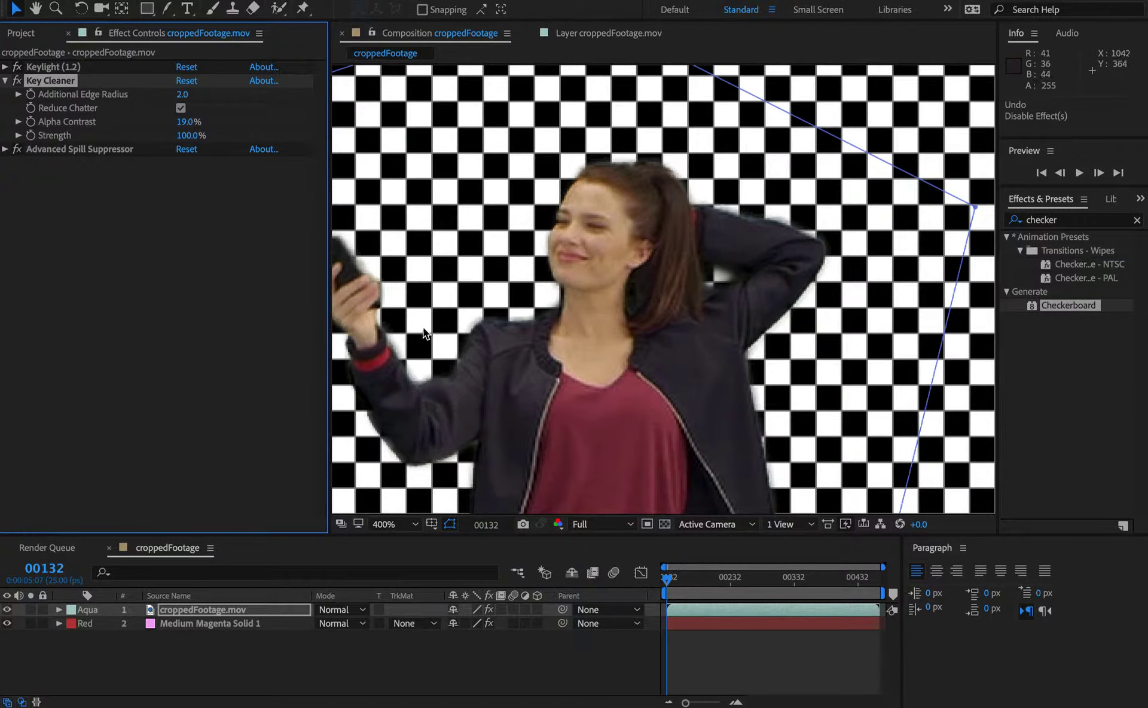
Check the edges from shoes to face and raise Alpha Contrast to harden them
{"action": "key", "text": "space"}
{"action": "left_click_drag", "start_coordinate": [617, 487], "coordinate": [661, 197]}
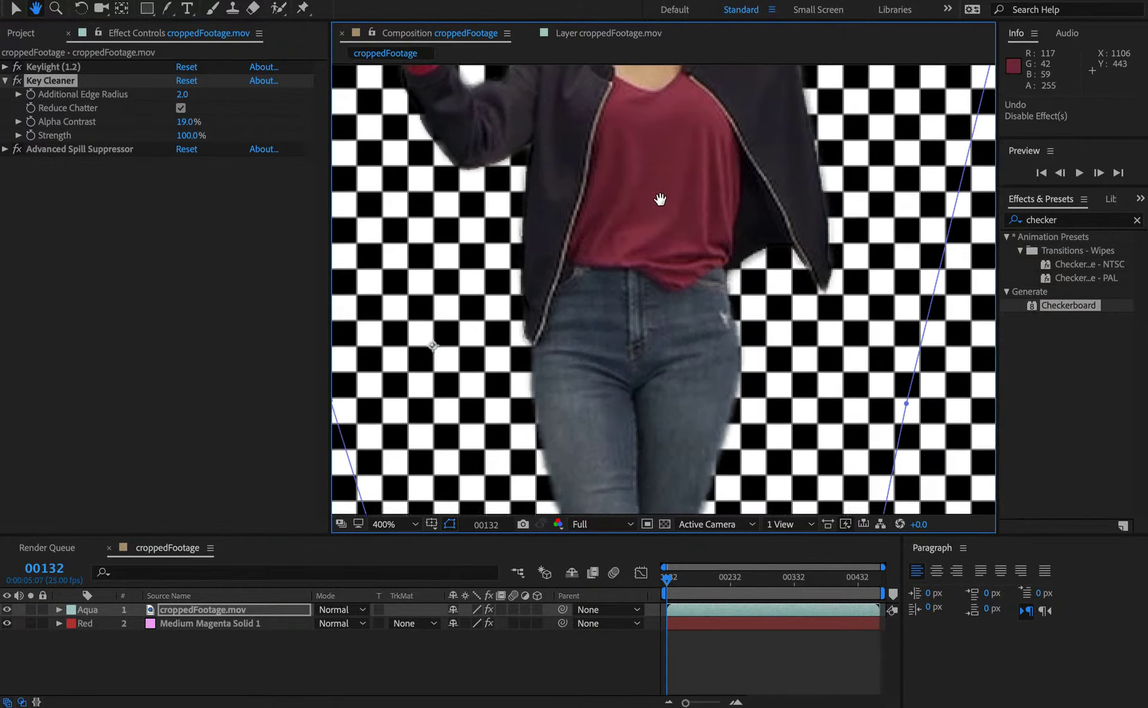
{"action": "left_click_drag", "start_coordinate": [646, 503], "coordinate": [644, 128]}
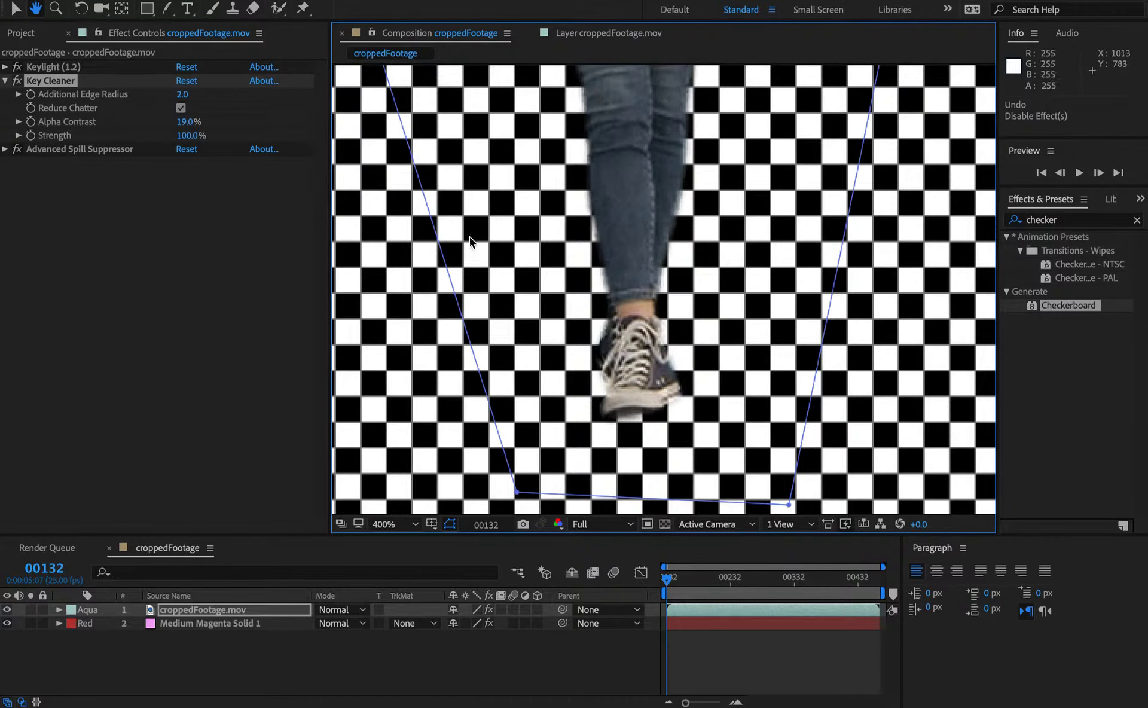
{"action": "key", "text": "space"}
{"action": "left_click_drag", "start_coordinate": [628, 174], "coordinate": [557, 300]}
{"action": "left_click_drag", "start_coordinate": [587, 187], "coordinate": [583, 427]}
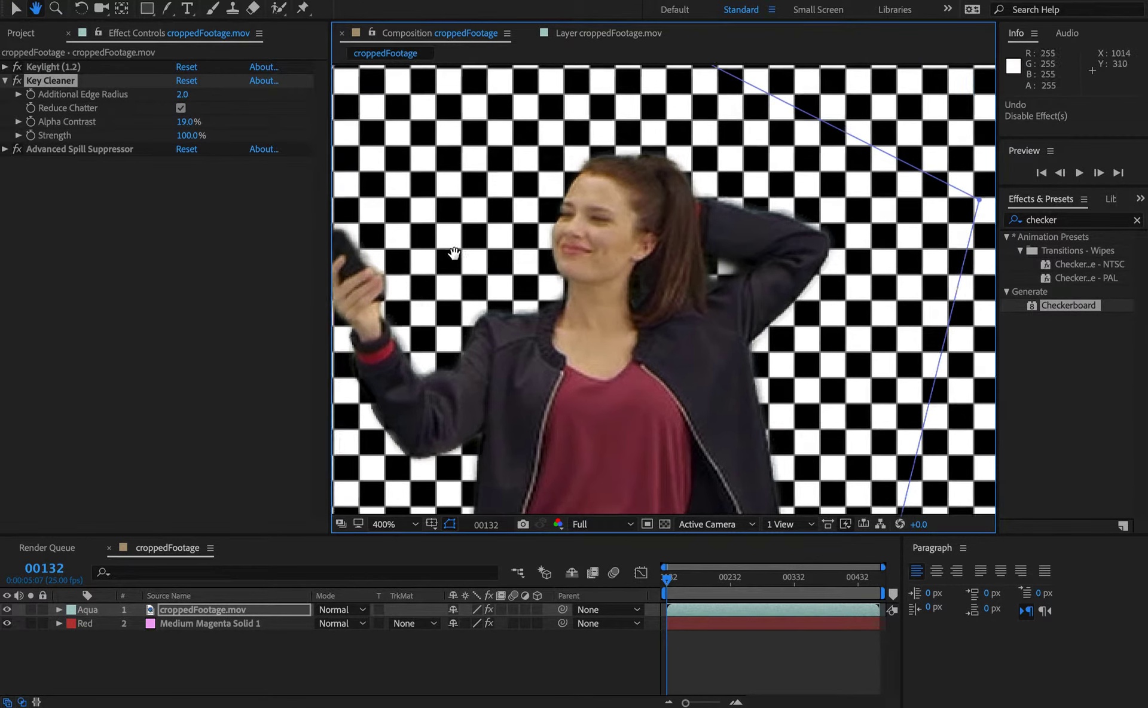
{"action": "left_click_drag", "start_coordinate": [182, 121], "coordinate": [579, 215]}
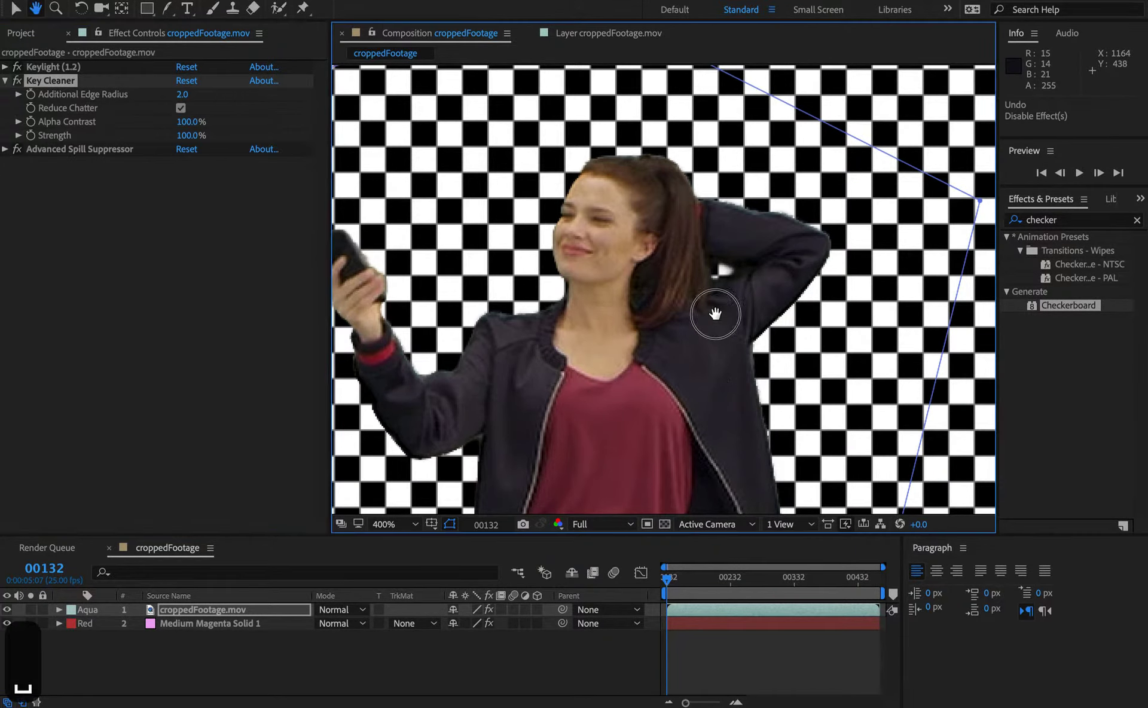
Lower Key Cleaner's Alpha Contrast to 12% and Strength to 39%
{"action": "scroll", "coordinate": [712, 313], "scroll_direction": "down", "scroll_amount": 5}
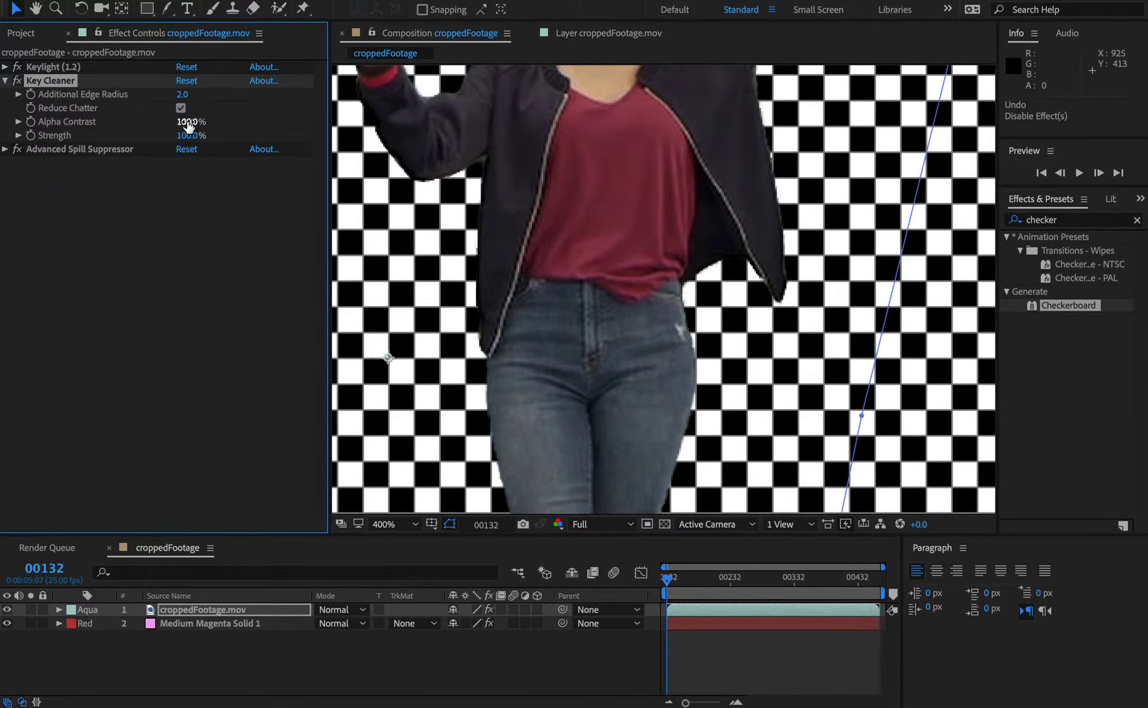
{"action": "key", "text": "space"}
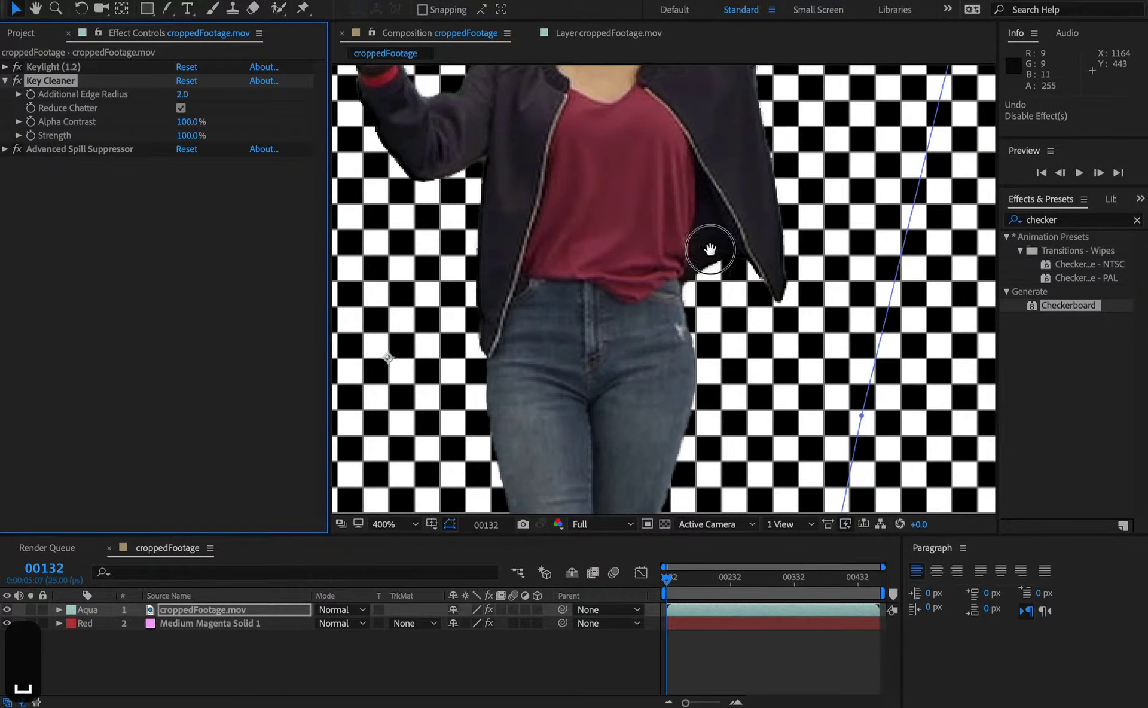
{"action": "scroll", "coordinate": [710, 249], "scroll_direction": "up", "scroll_amount": 5}
{"action": "left_click_drag", "start_coordinate": [185, 121], "coordinate": [113, 137]}
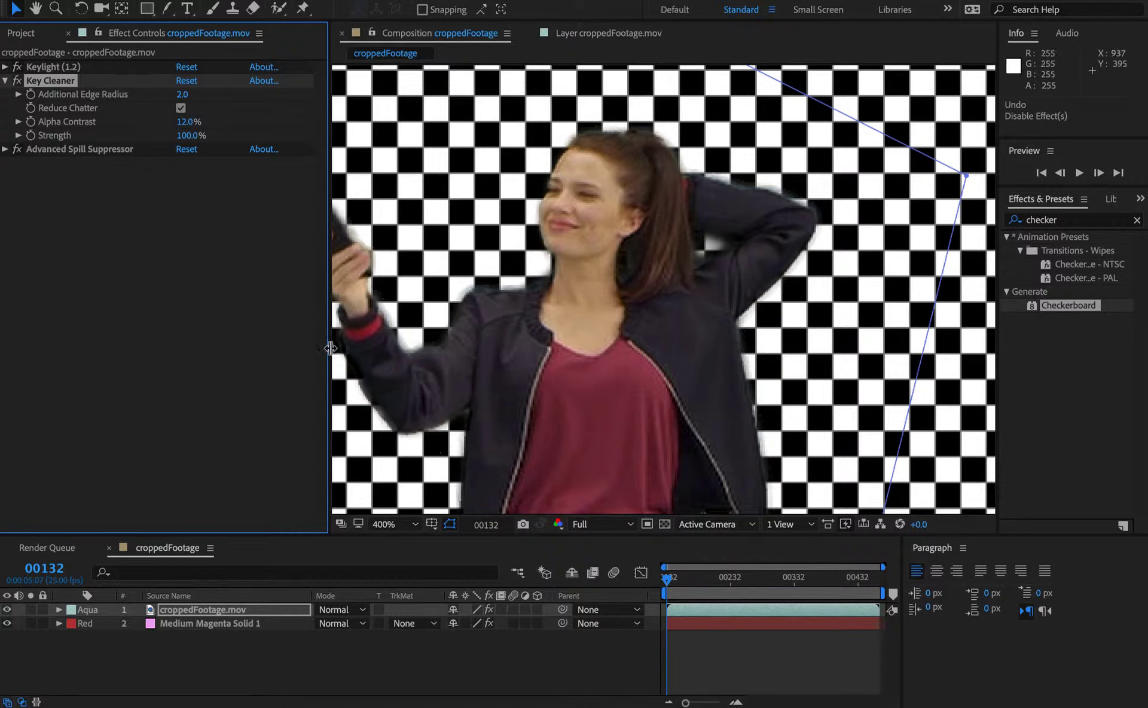
{"action": "left_click_drag", "start_coordinate": [186, 136], "coordinate": [122, 154]}
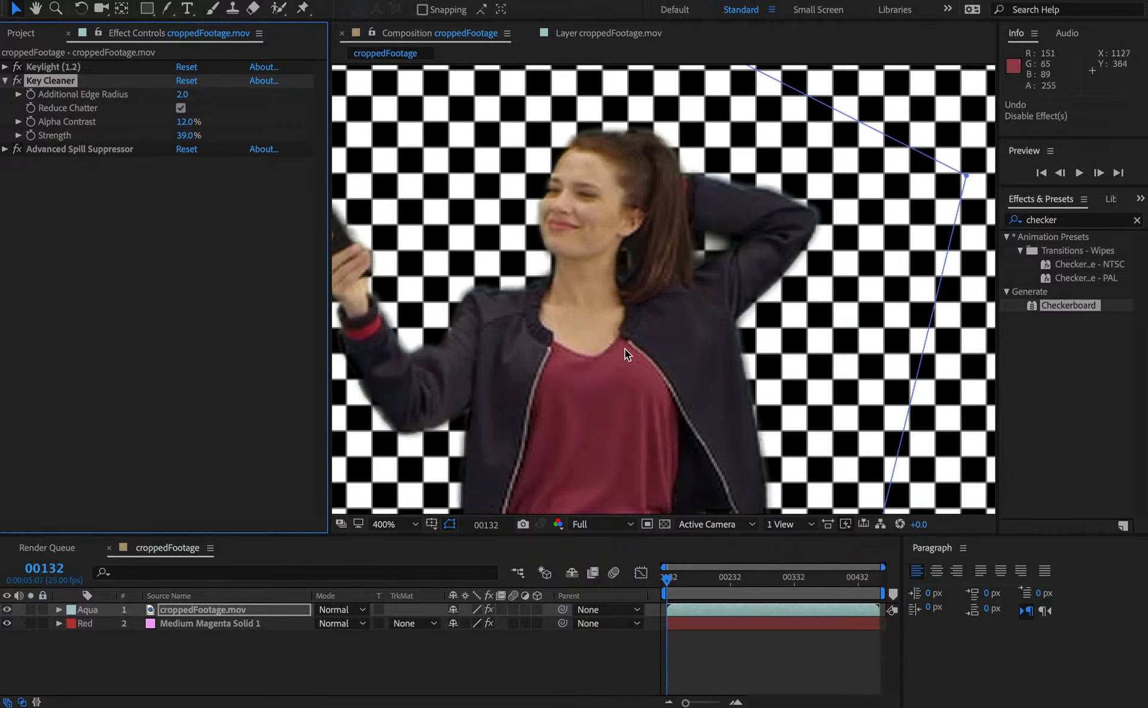
Hide the red background layer and display only the alpha channel
{"action": "left_click", "coordinate": [7, 623]}
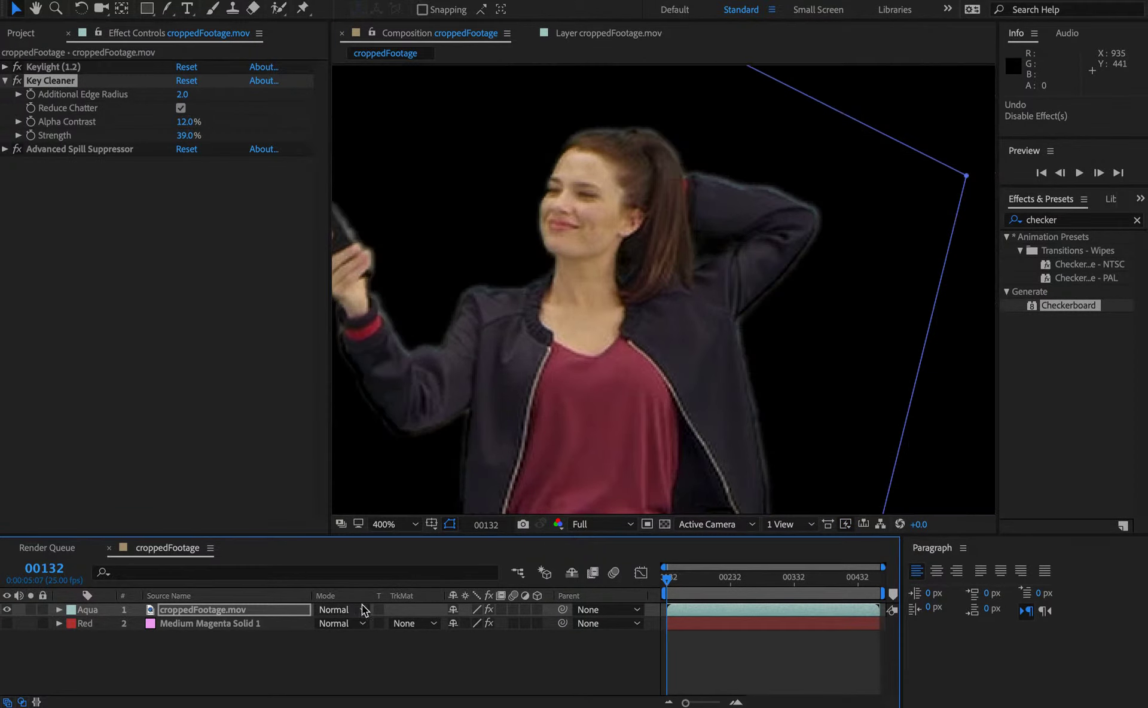
{"action": "left_click", "coordinate": [557, 524]}
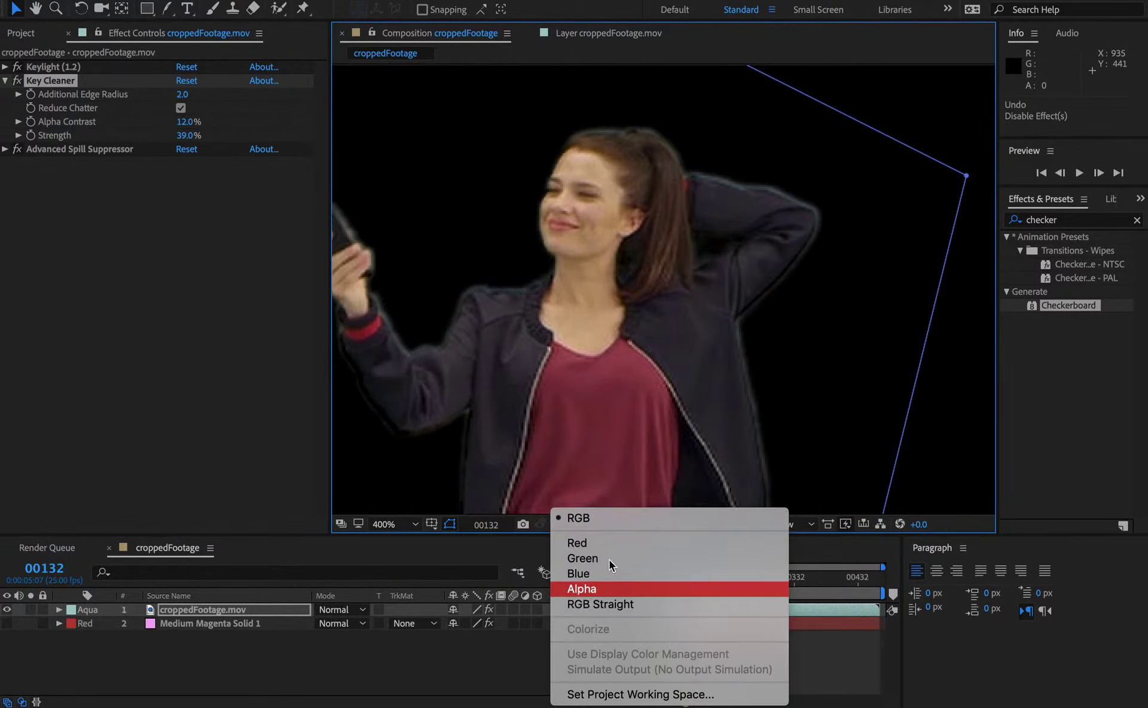
{"action": "left_click", "coordinate": [592, 580]}
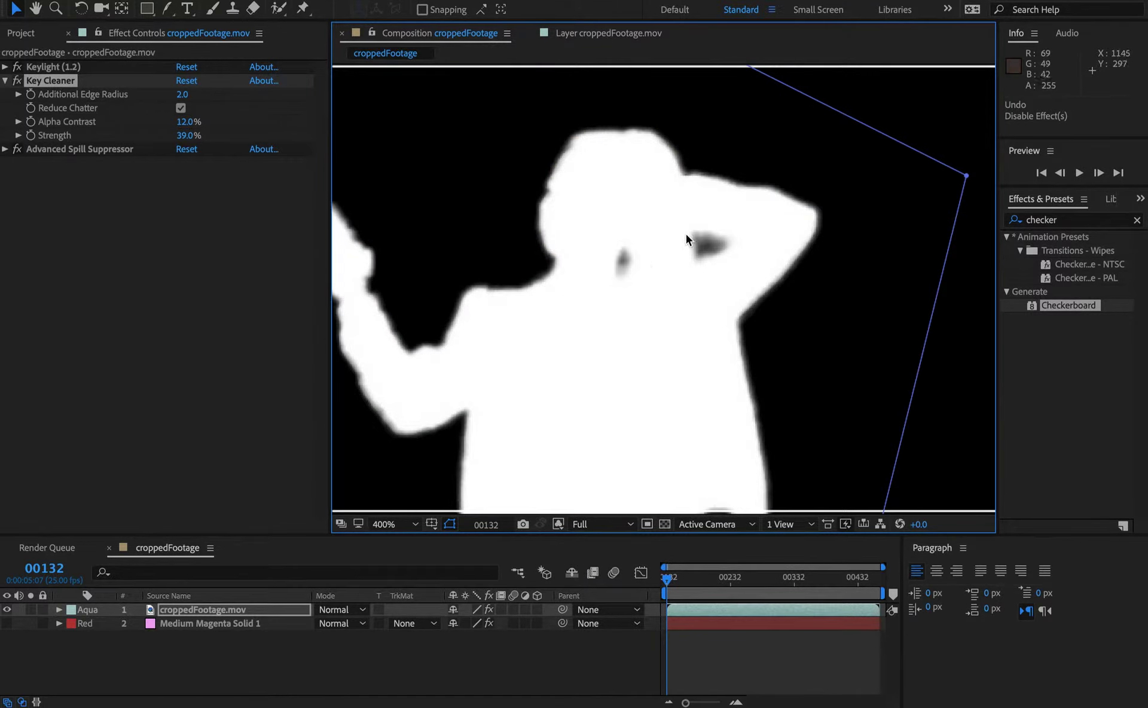
Push Key Cleaner's Strength and Alpha Contrast up to 100%, then soften Alpha Contrast to 46%
{"action": "left_click_drag", "start_coordinate": [187, 133], "coordinate": [341, 146]}
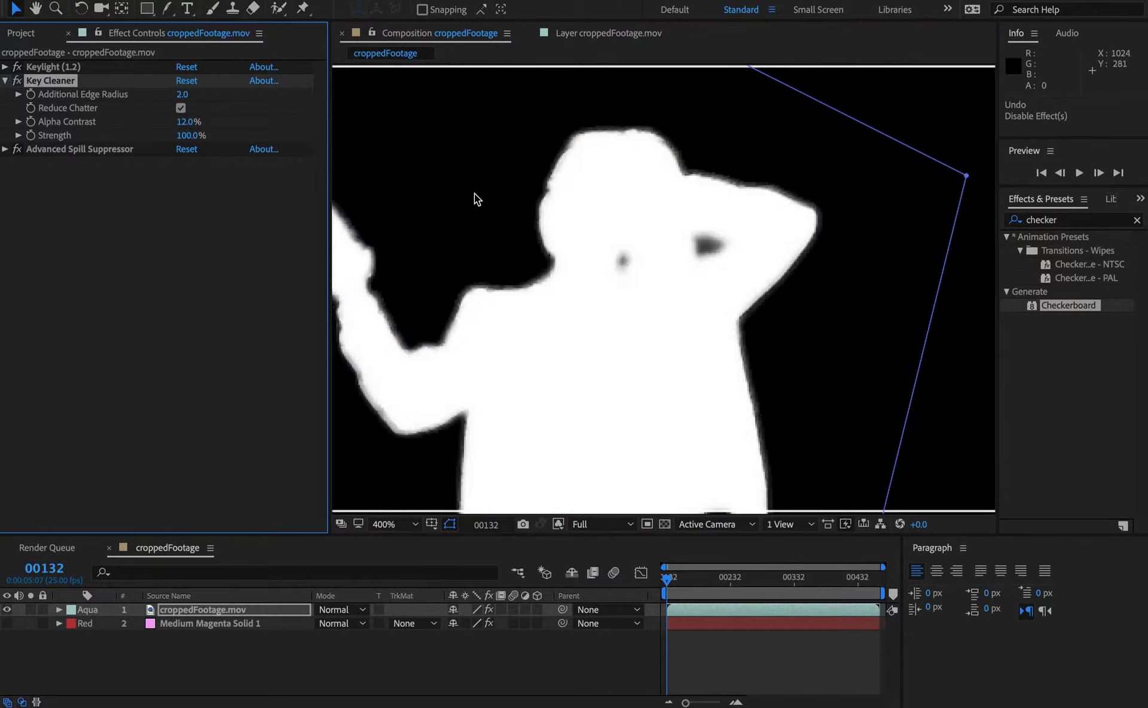
{"action": "left_click_drag", "start_coordinate": [199, 125], "coordinate": [650, 171]}
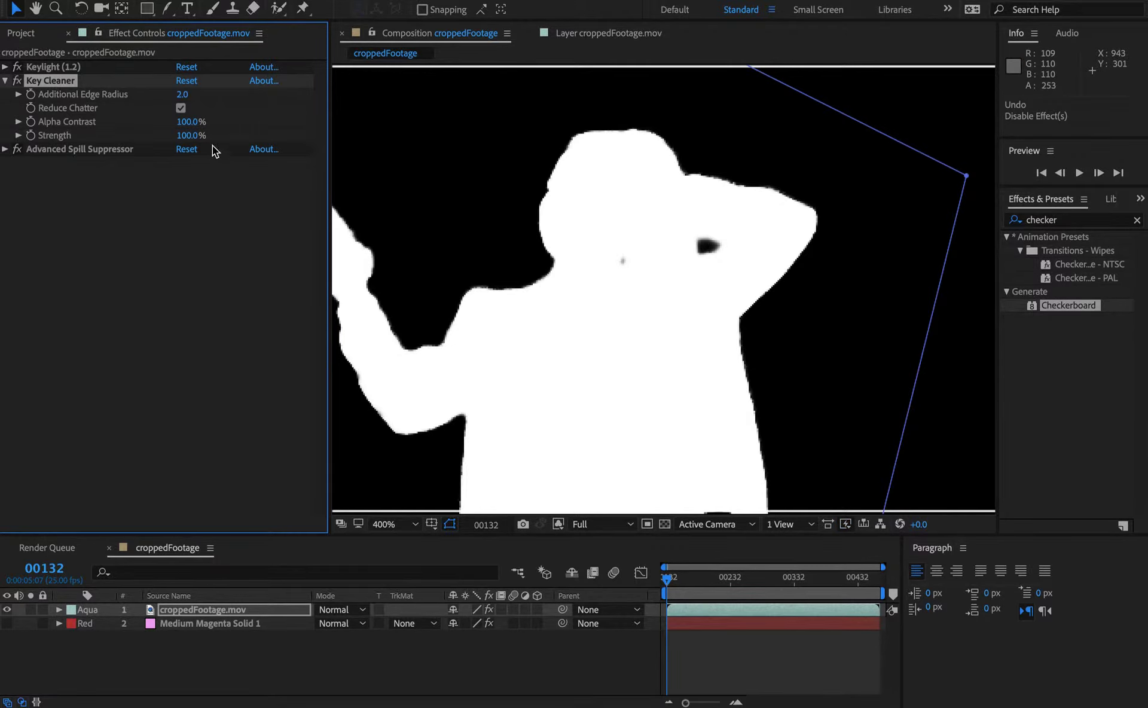
{"action": "mouse_move", "coordinate": [186, 122]}
{"action": "left_mouse_down"}
{"action": "mouse_move", "coordinate": [131, 131]}
{"action": "mouse_move", "coordinate": [199, 139]}
{"action": "mouse_move", "coordinate": [180, 139]}
{"action": "left_mouse_up"}
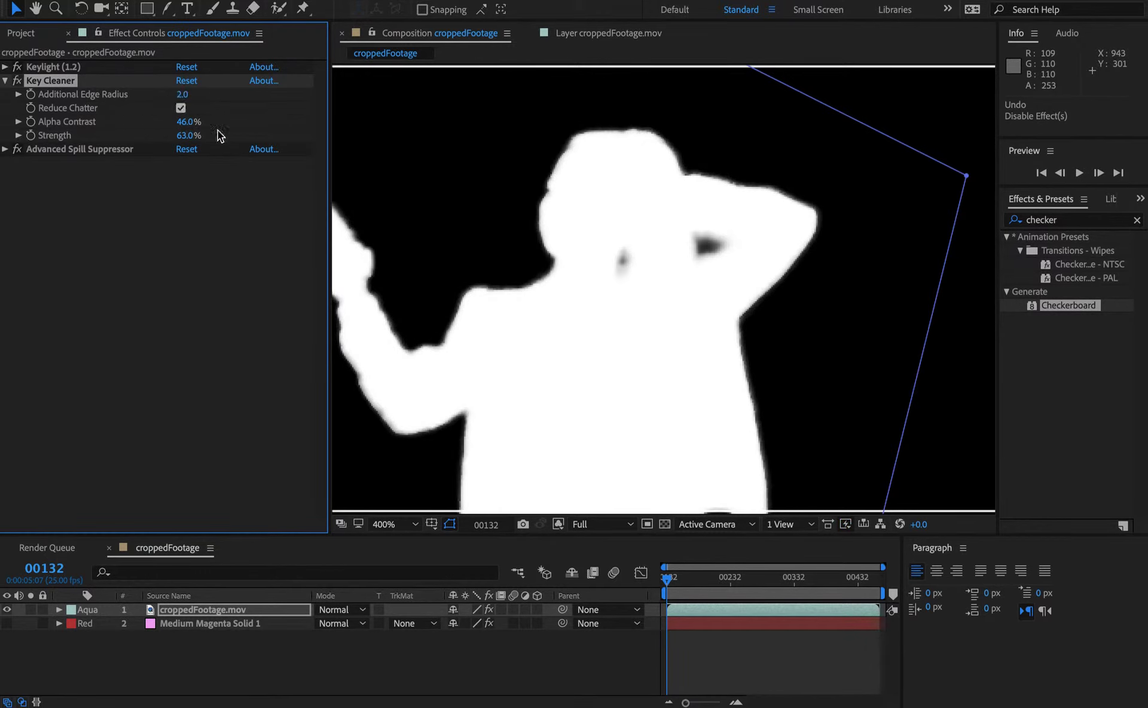
Switch the viewer channel to RGB and show layer 2's checkerboard solid behind the keyed woman
{"action": "left_click", "coordinate": [540, 524]}
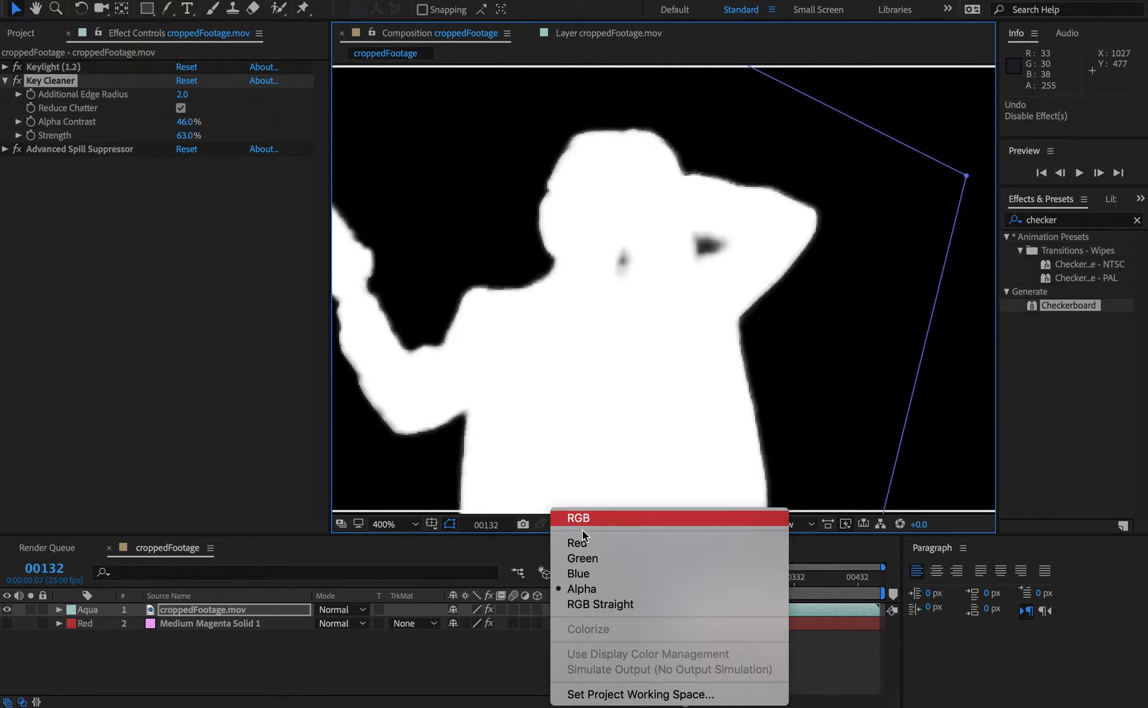
{"action": "left_click", "coordinate": [581, 520]}
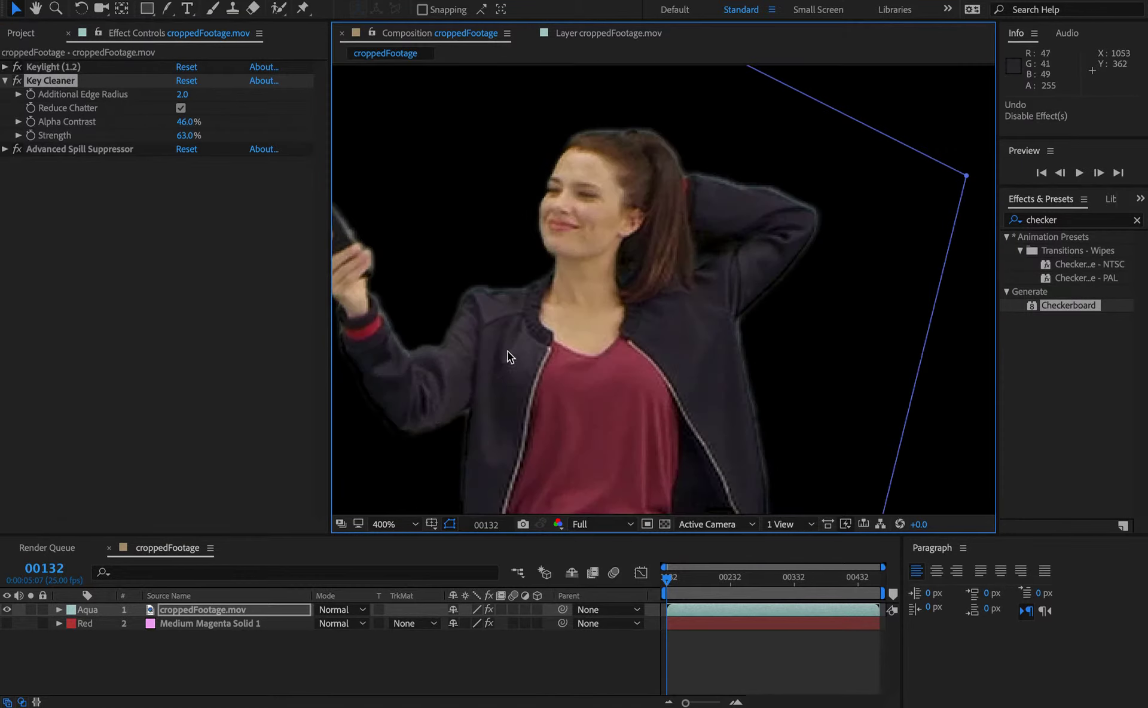
{"action": "left_click", "coordinate": [7, 623]}
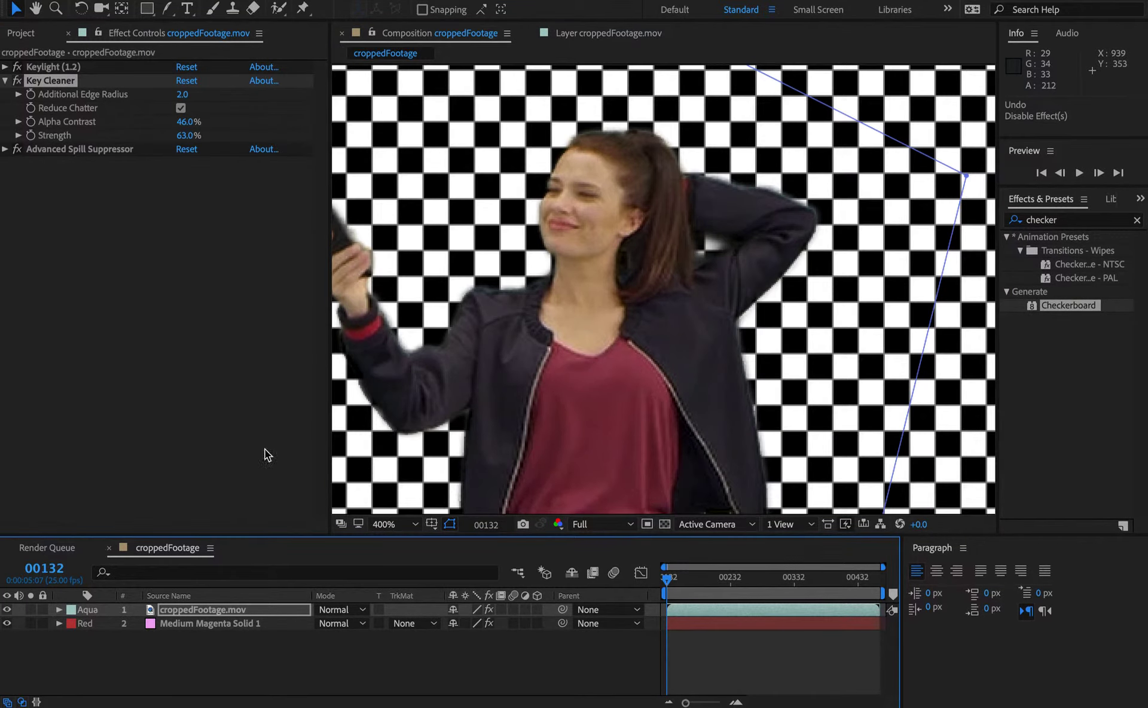
Toggle Keylight off and on to compare with the green screen, then collapse Key Cleaner
{"action": "left_click", "coordinate": [16, 67]}
{"action": "left_click", "coordinate": [16, 67]}
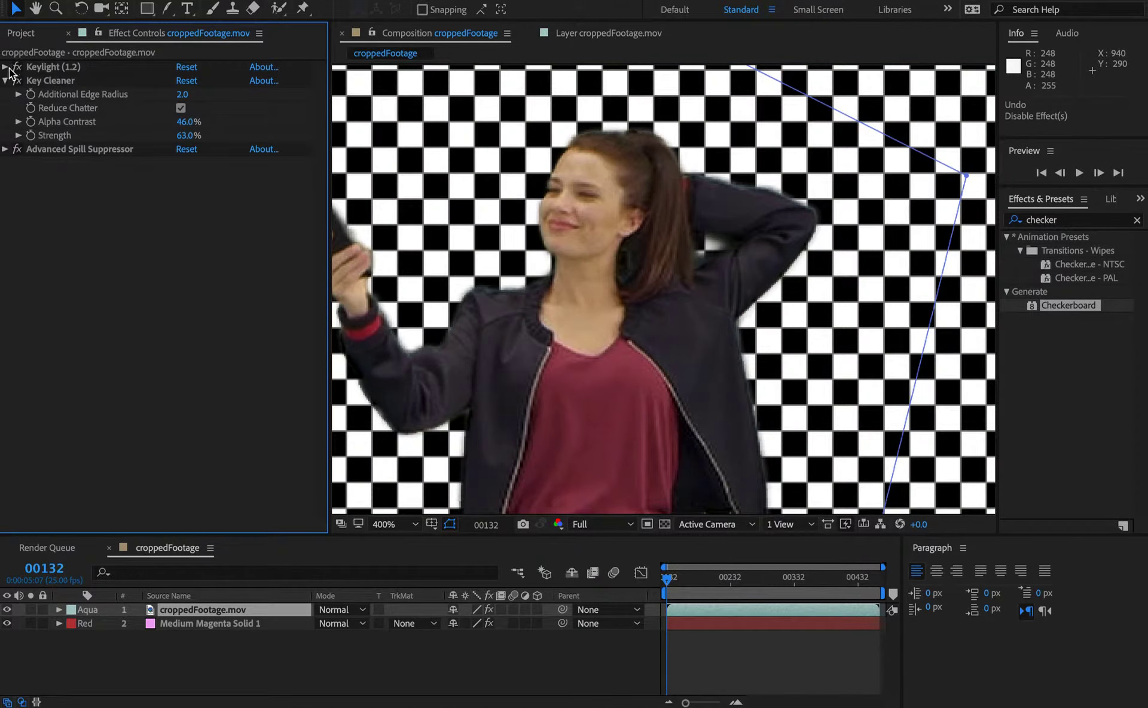
{"action": "left_click", "coordinate": [16, 67]}
{"action": "left_click", "coordinate": [17, 67]}
{"action": "left_click", "coordinate": [17, 67]}
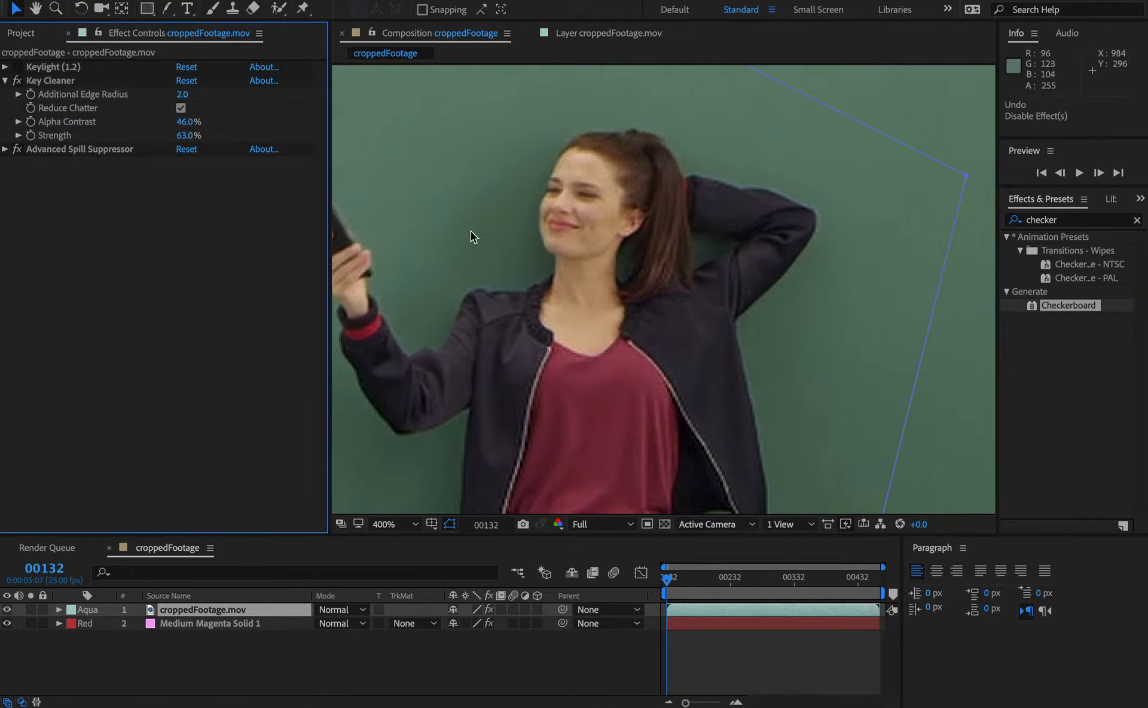
{"action": "left_click", "coordinate": [18, 67]}
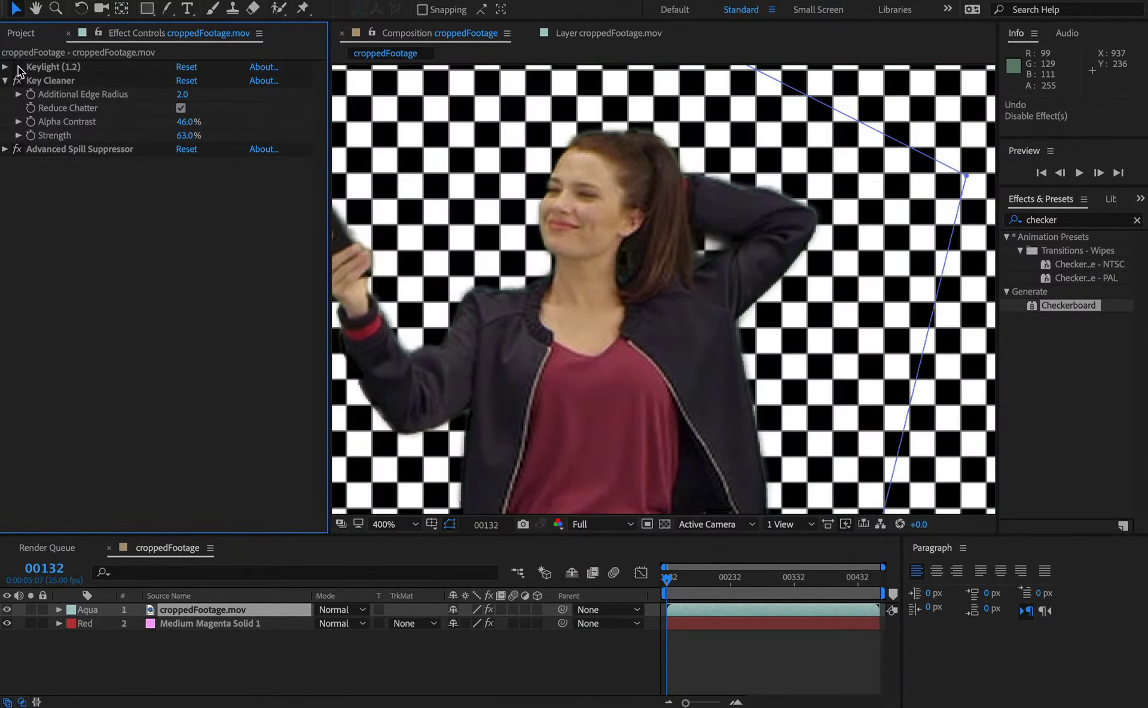
{"action": "left_click", "coordinate": [17, 67]}
{"action": "left_click", "coordinate": [17, 67]}
{"action": "left_click", "coordinate": [17, 67]}
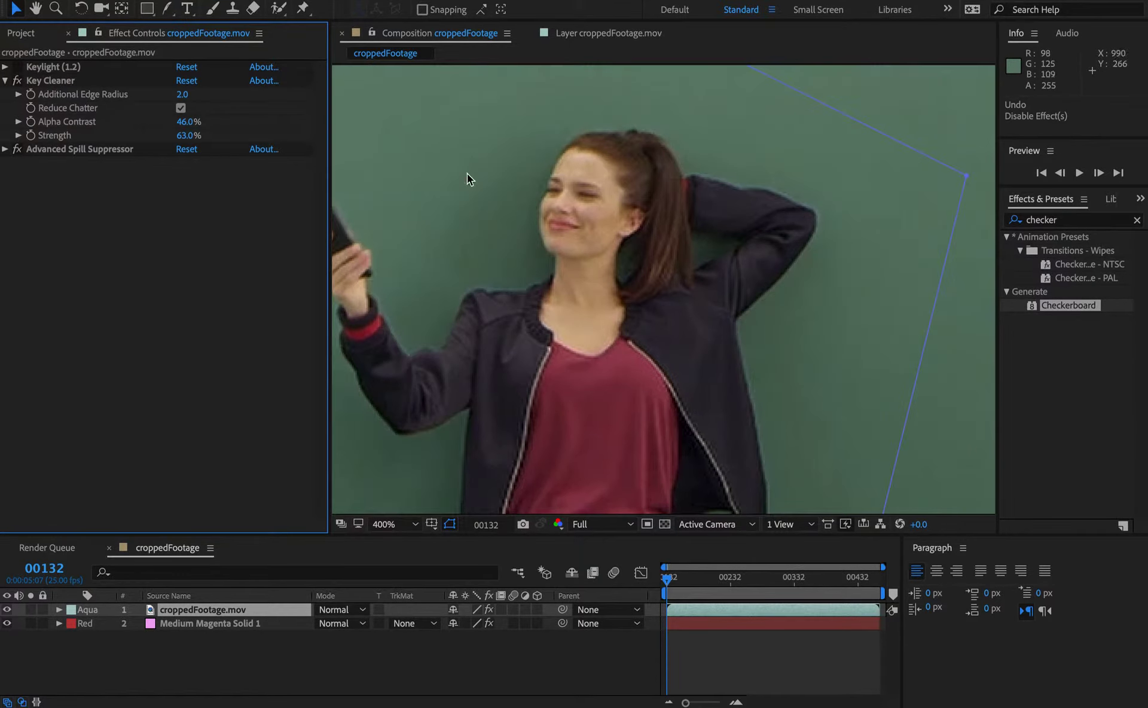
{"action": "left_click", "coordinate": [17, 67]}
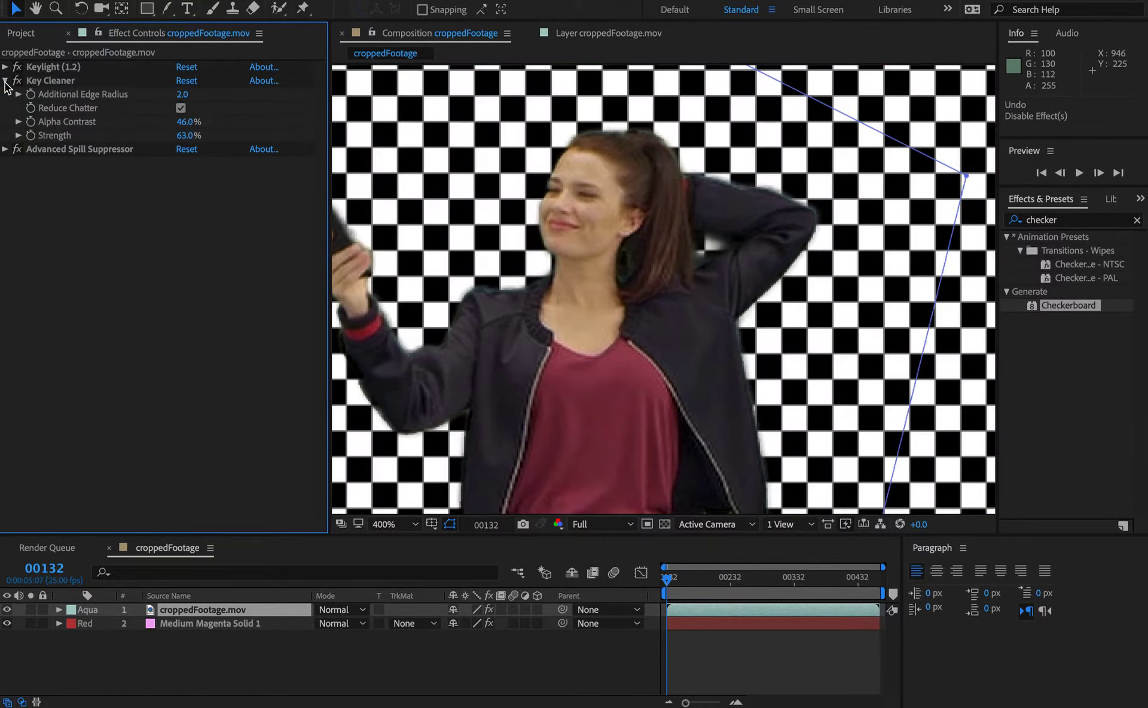
{"action": "left_click", "coordinate": [5, 81]}
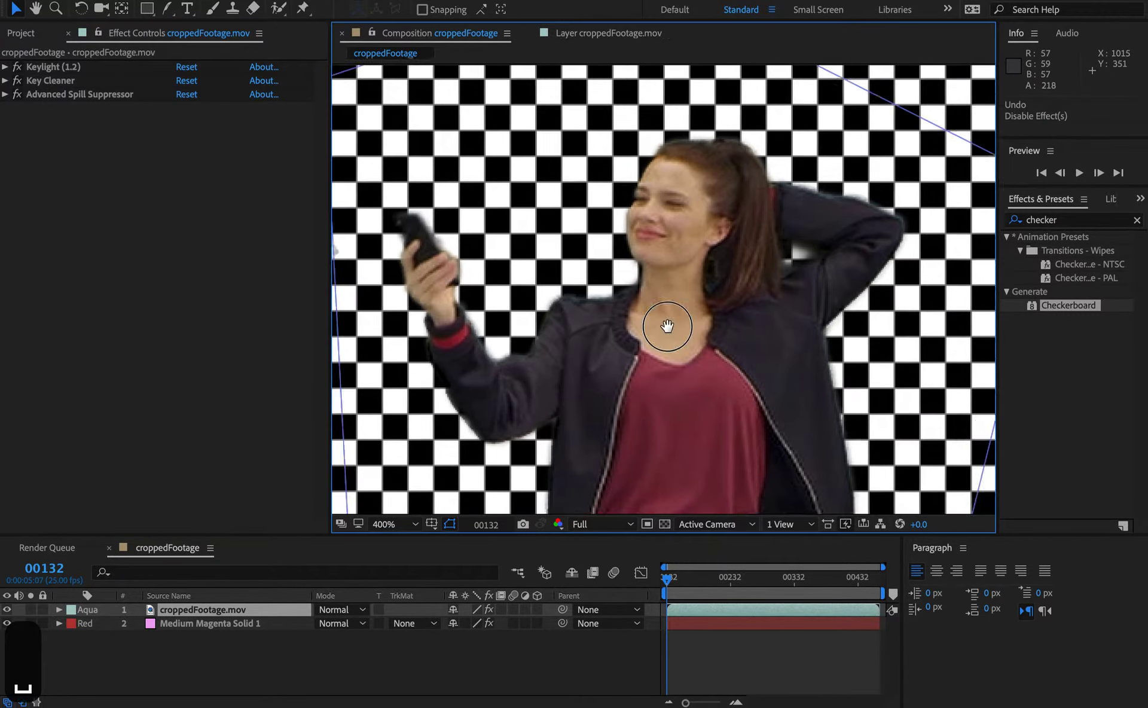
Pan the view, scrub through frames 00235, 00299 and 00244 to 00254, and disable Advanced Spill Suppressor
{"action": "left_click_drag", "start_coordinate": [666, 325], "coordinate": [975, 353]}
{"action": "left_click_drag", "start_coordinate": [673, 581], "coordinate": [733, 584]}
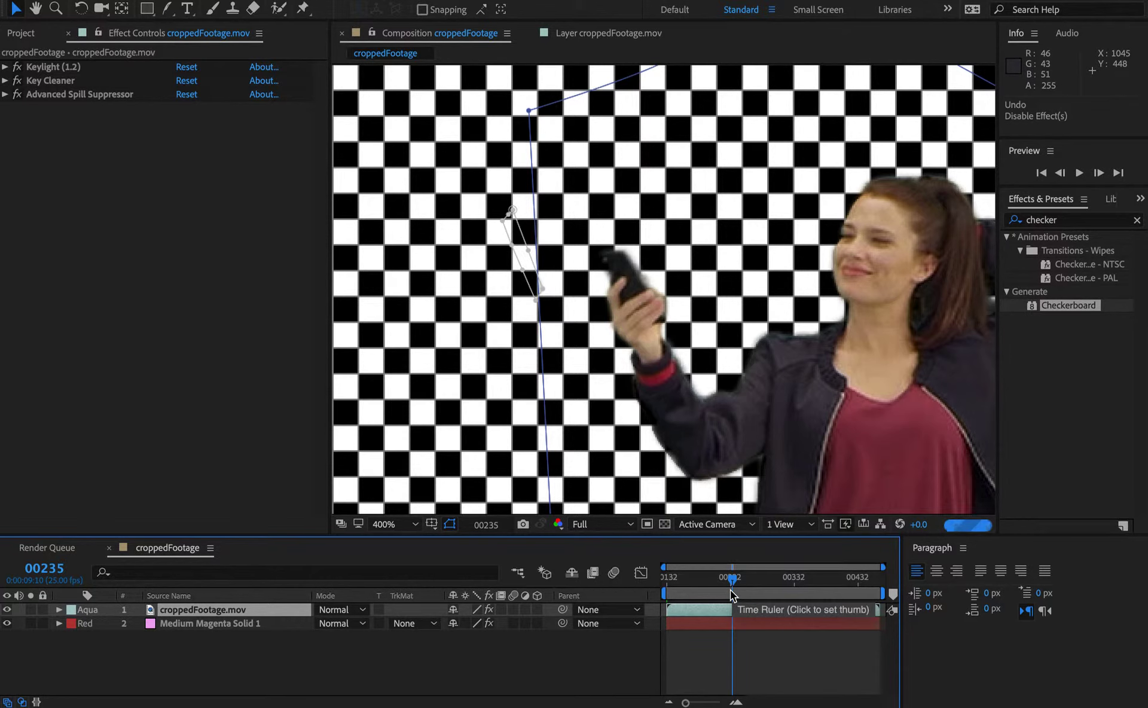
{"action": "left_click", "coordinate": [774, 583]}
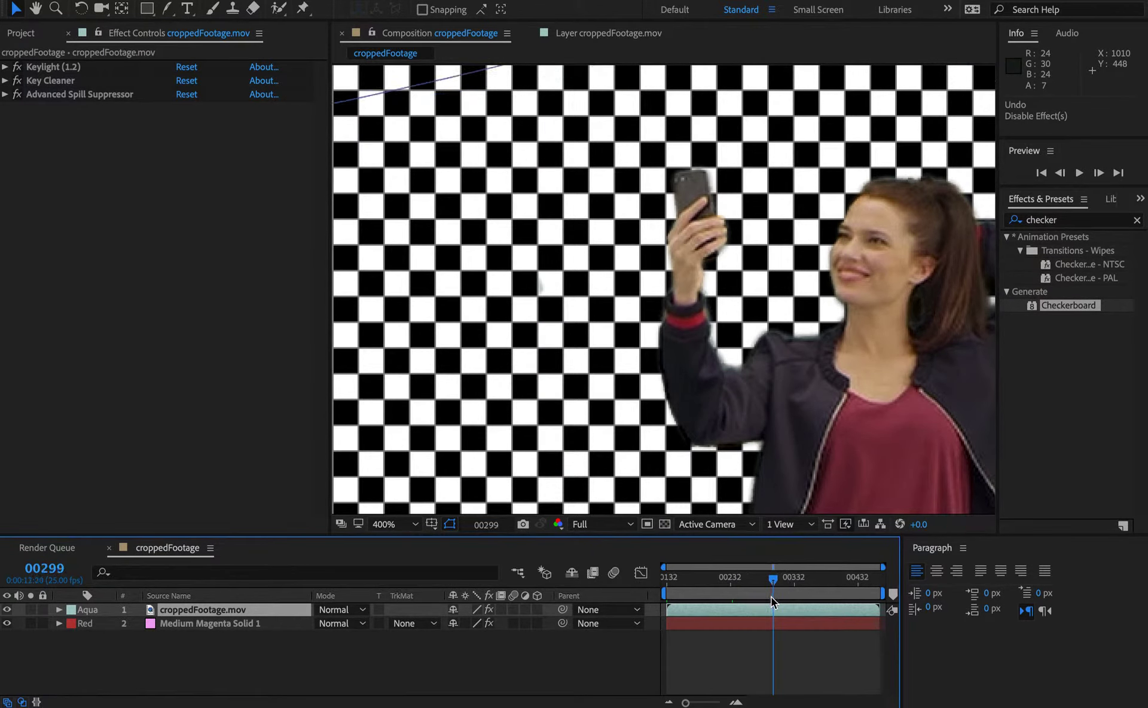
{"action": "left_click", "coordinate": [739, 581]}
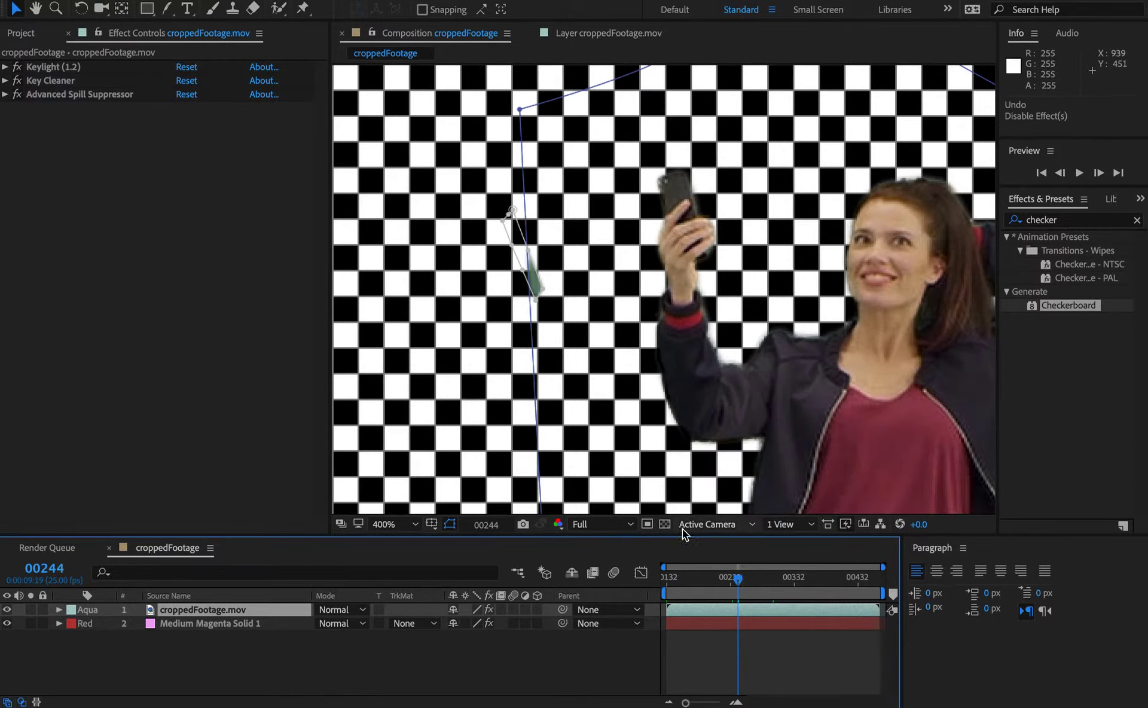
{"action": "key", "text": "shift+super+Right"}
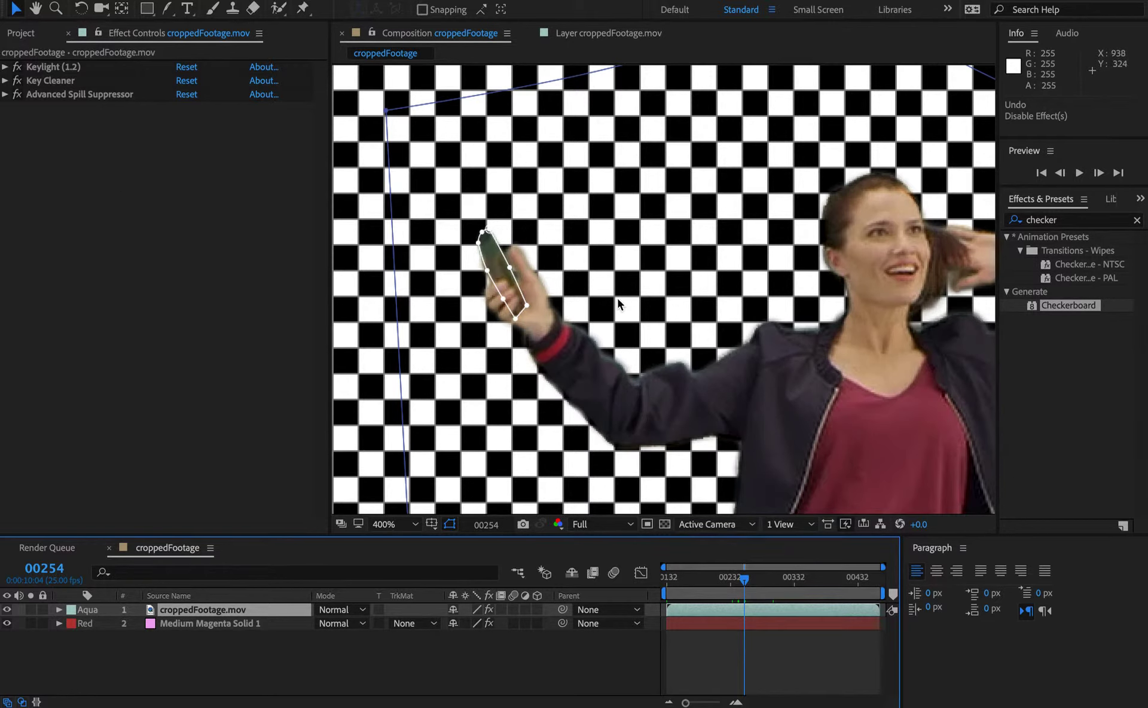
{"action": "left_click", "coordinate": [17, 94]}
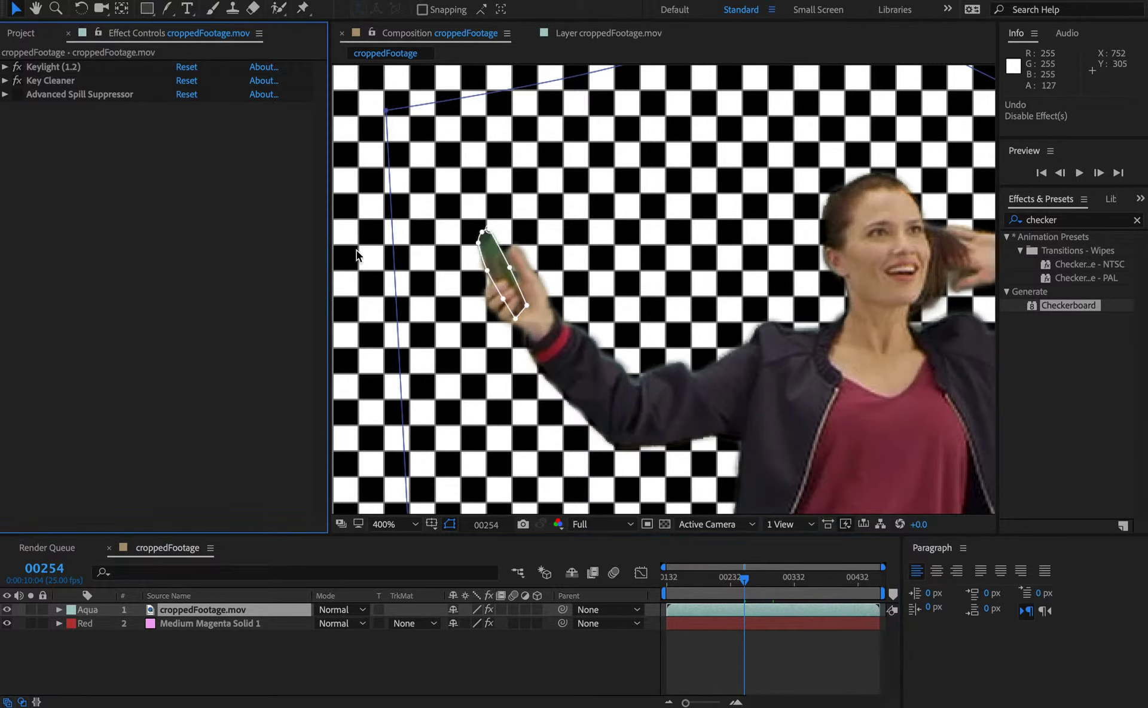
Re-enable Advanced Spill Suppressor with Suppression at 100%, then zoom the viewer to 200%
{"action": "left_click", "coordinate": [384, 672]}
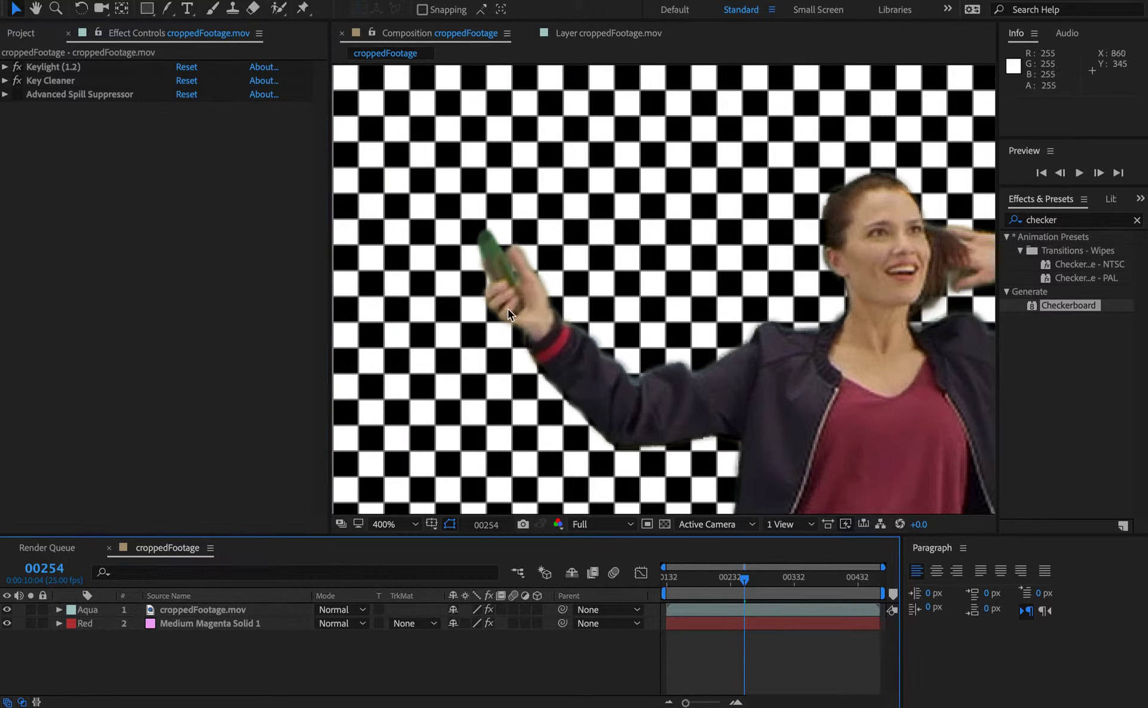
{"action": "left_click", "coordinate": [53, 180]}
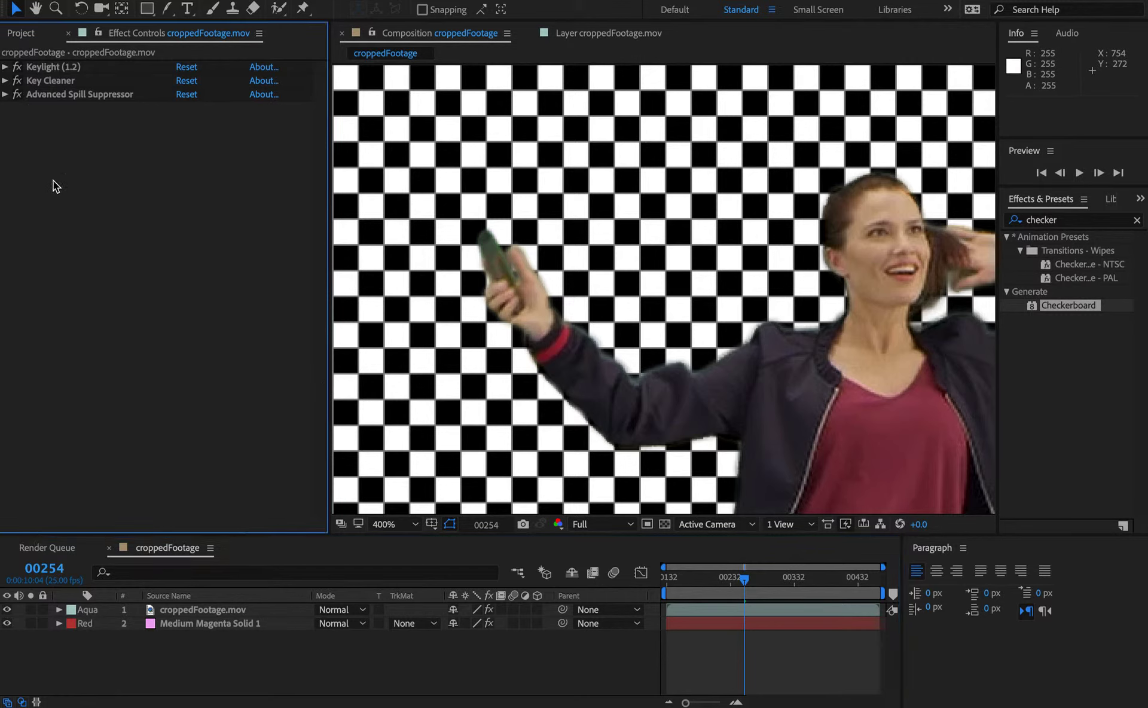
{"action": "left_click", "coordinate": [5, 95]}
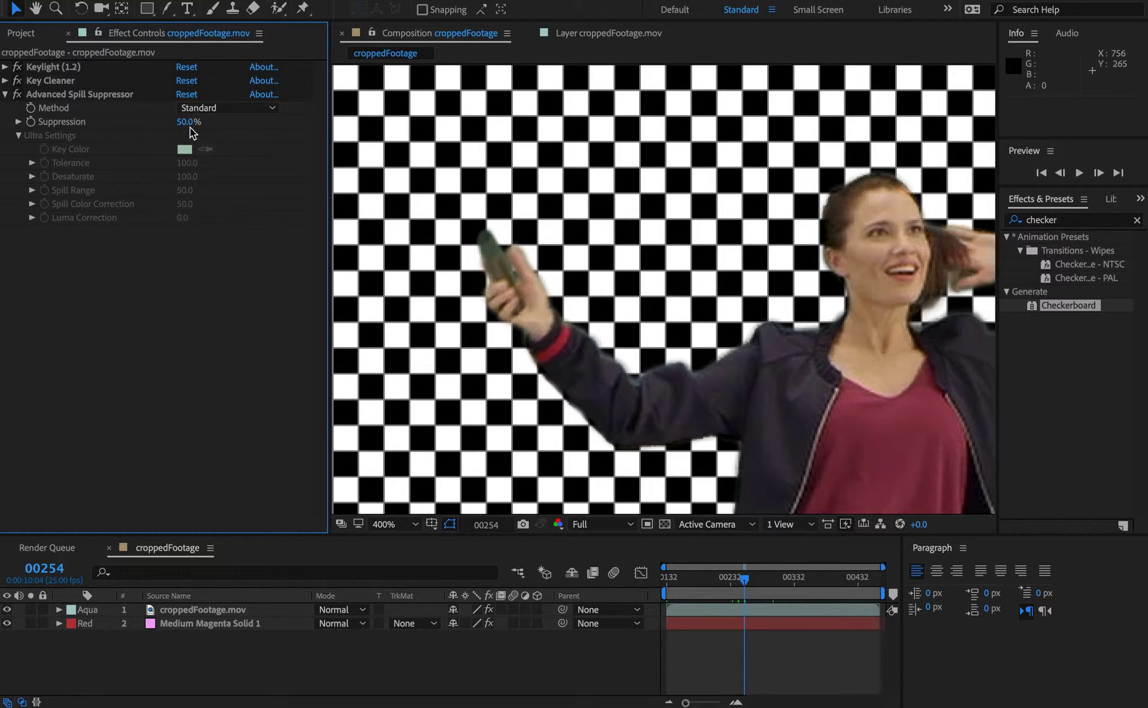
{"action": "left_click_drag", "start_coordinate": [188, 125], "coordinate": [256, 123]}
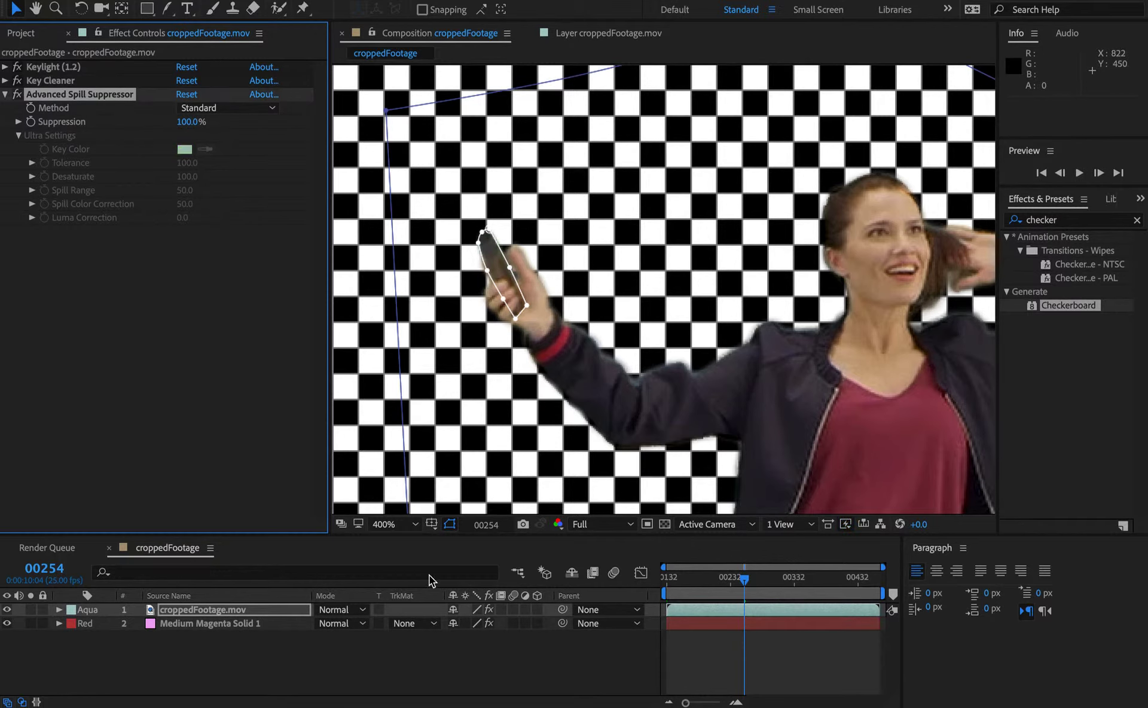
{"action": "left_click", "coordinate": [422, 653]}
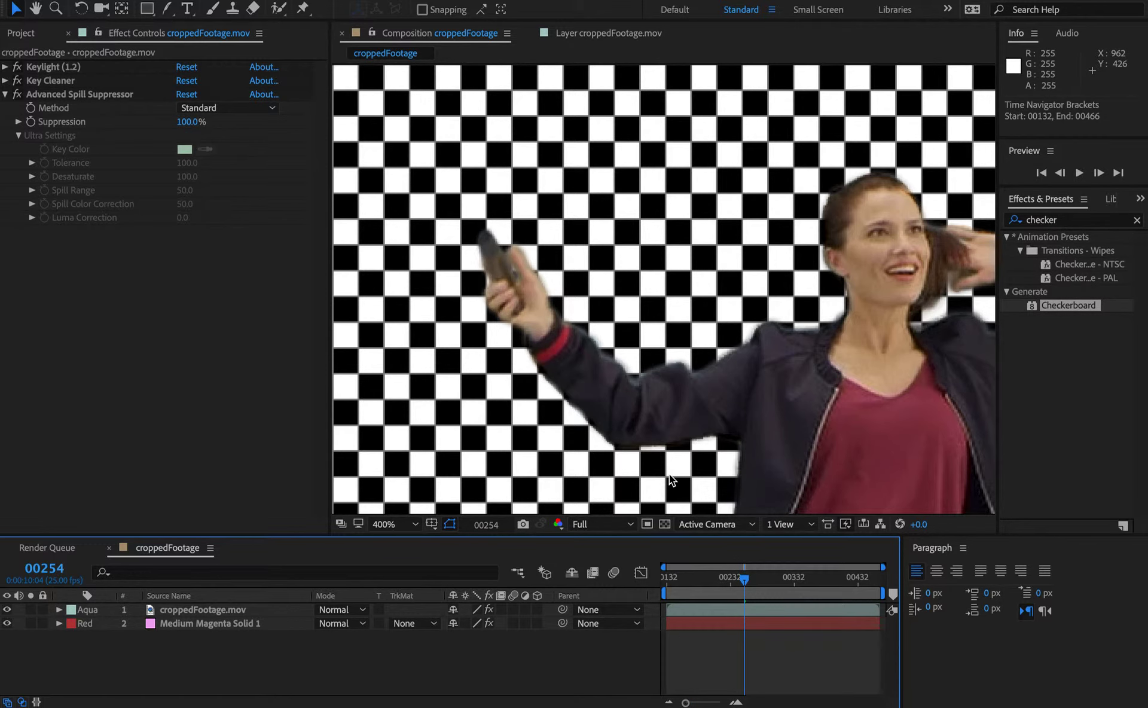
{"action": "scroll", "coordinate": [669, 475], "scroll_direction": "down", "scroll_amount": 4}
Collapse the Advanced Spill Suppressor settings and pan over the woman's body and head to review the cutout
{"action": "scroll", "coordinate": [773, 443], "scroll_direction": "up", "scroll_amount": 2}
{"action": "left_click_drag", "start_coordinate": [773, 444], "coordinate": [594, 241]}
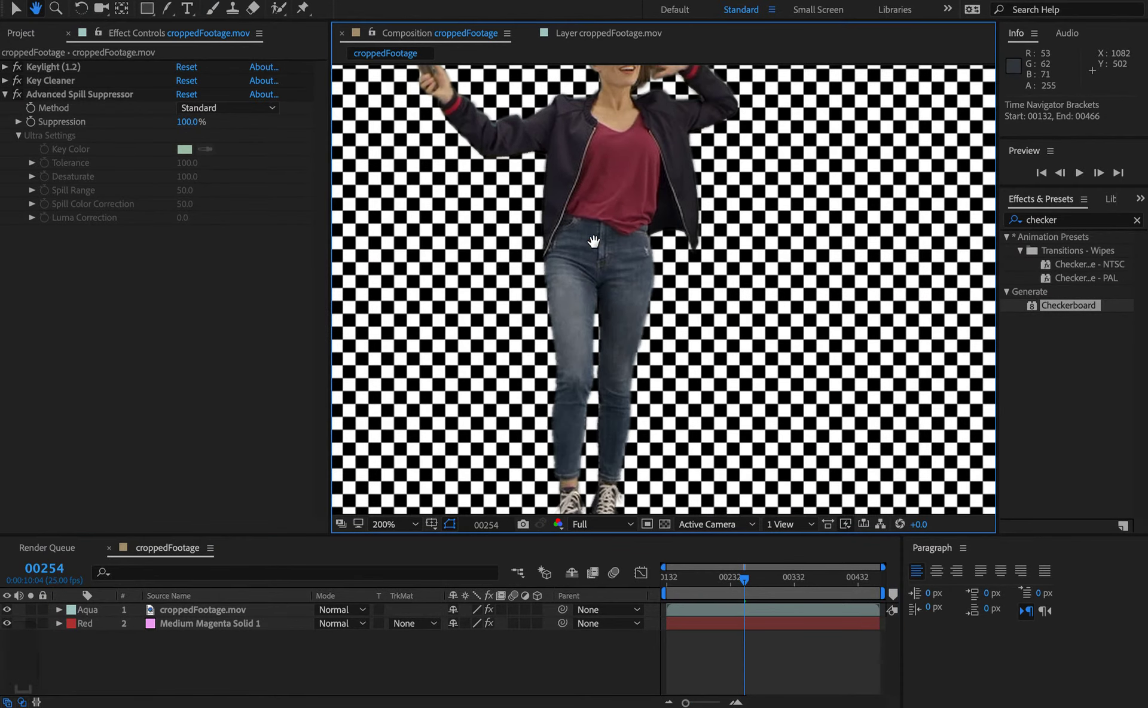
{"action": "key", "text": "v"}
{"action": "left_click", "coordinate": [4, 94]}
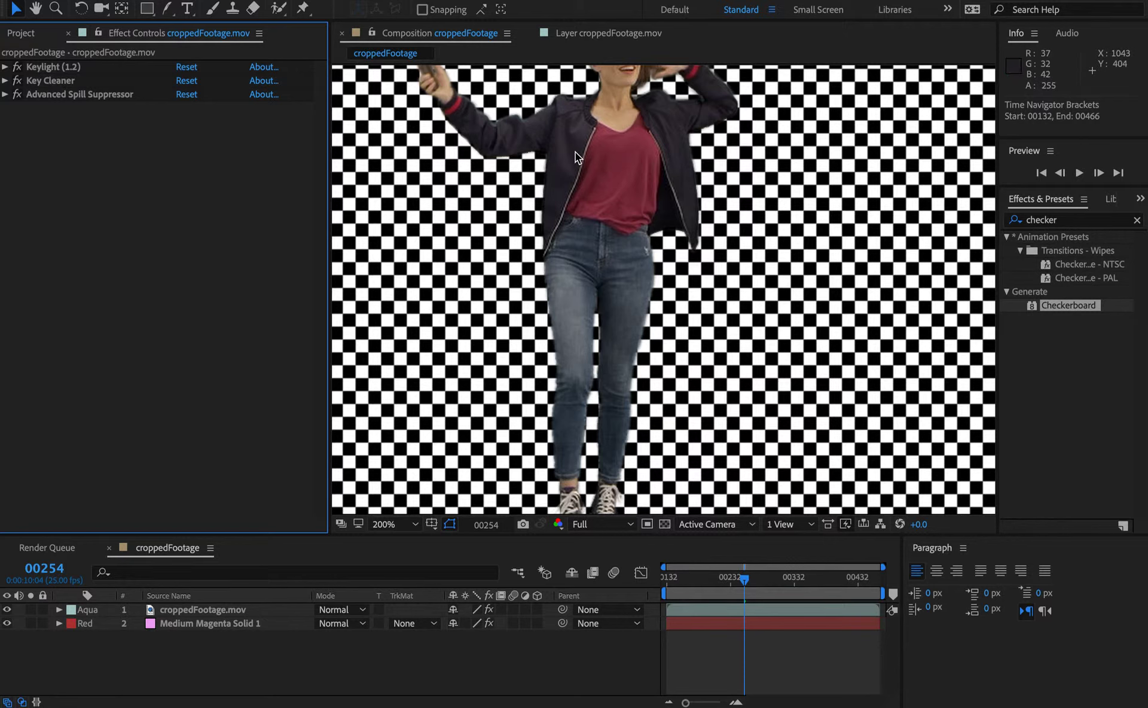
{"action": "key", "text": "h"}
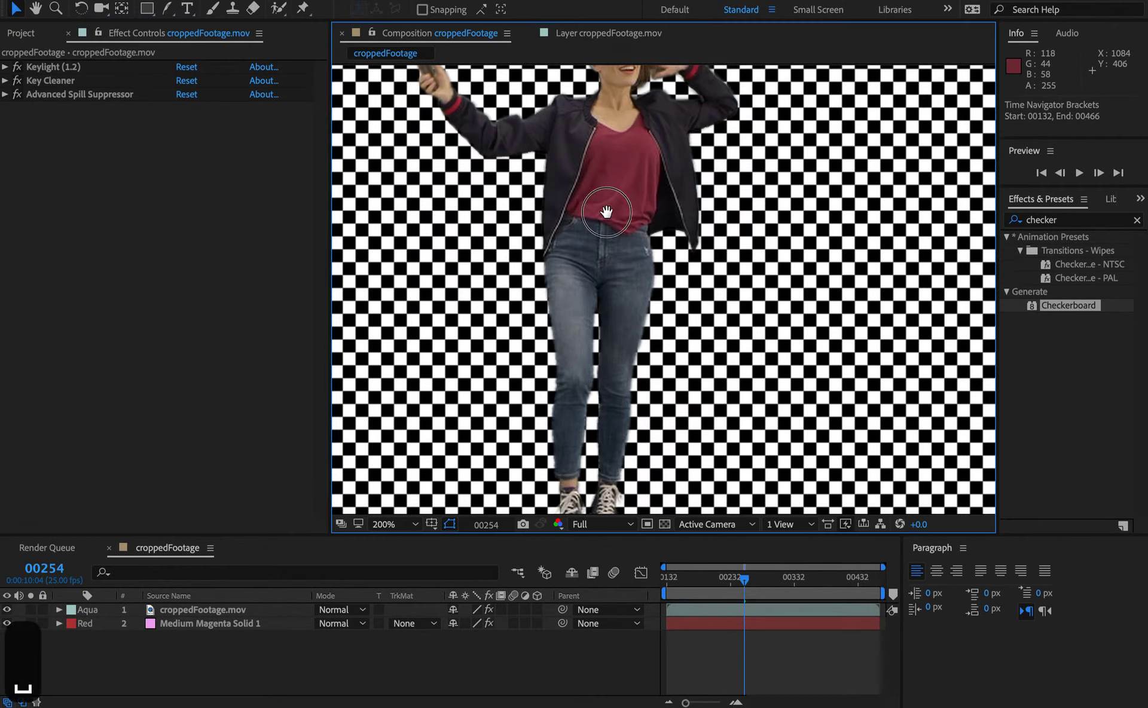
{"action": "left_click_drag", "start_coordinate": [608, 205], "coordinate": [397, 144]}
{"action": "key", "text": "v"}
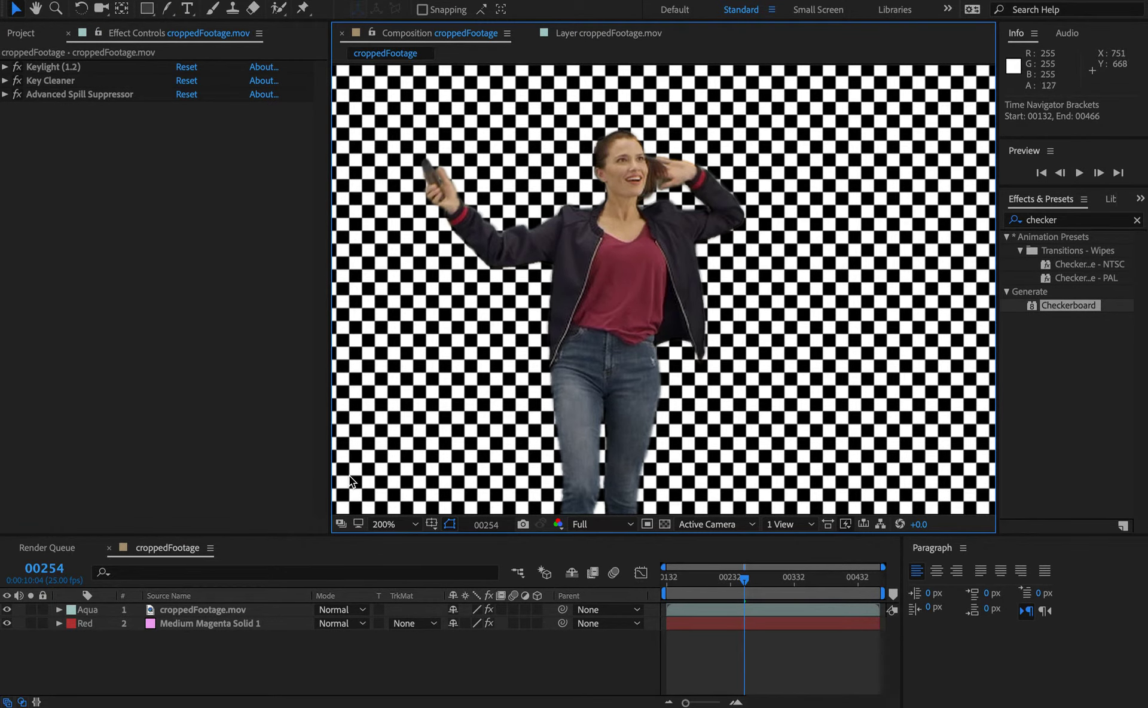